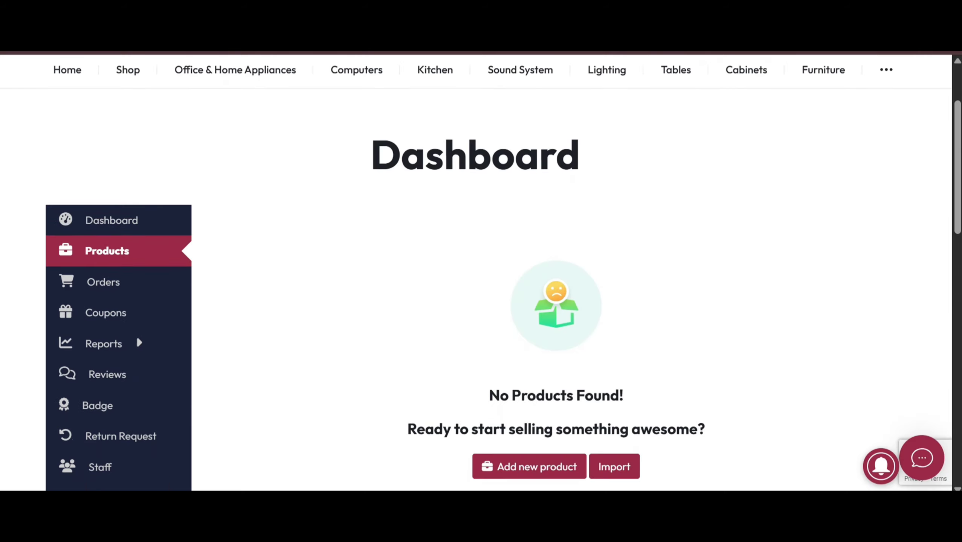
# Title the new product "High-Powered Blender – 1.5L Jar, Used, Perfect Condition" and choose Simple as its product type
pyautogui.scroll(-2, 480, 288)
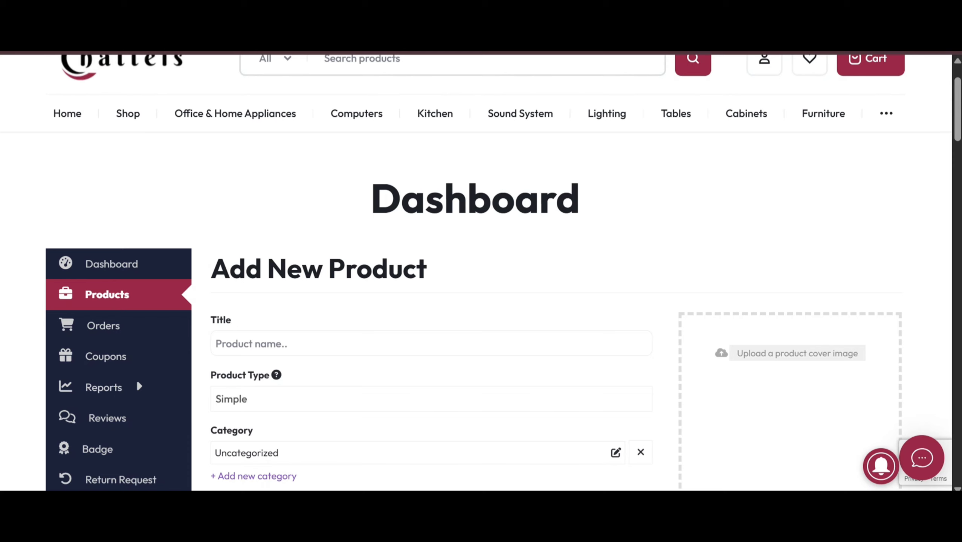
pyautogui.write('High-Powered Blender – 1.5L Jar, Used, Perfect Condition')
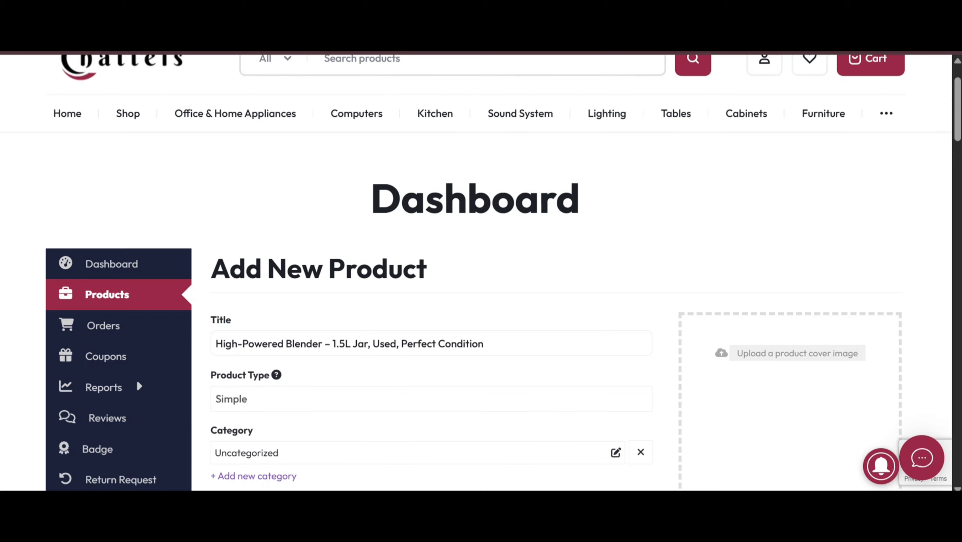
pyautogui.scroll(-1, 475, 272)
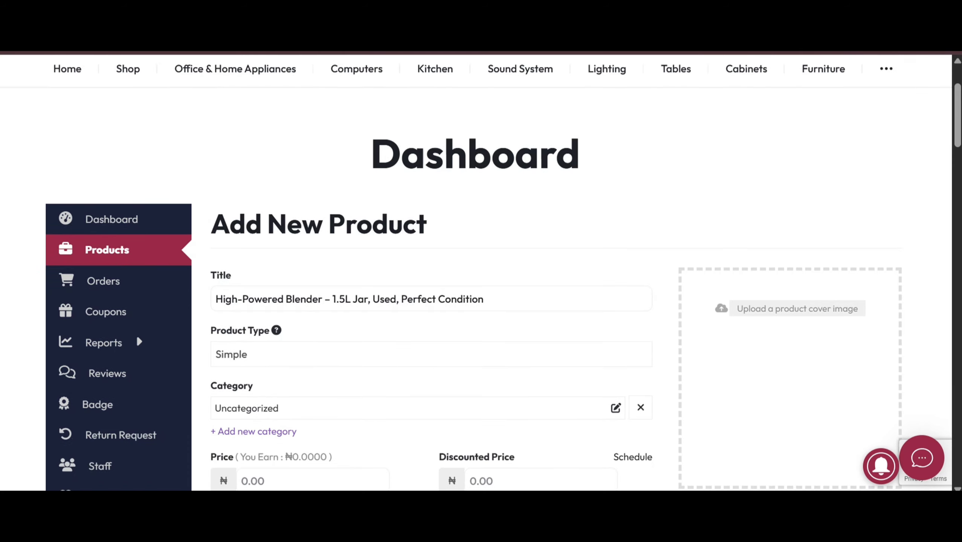
pyautogui.click(431, 354)
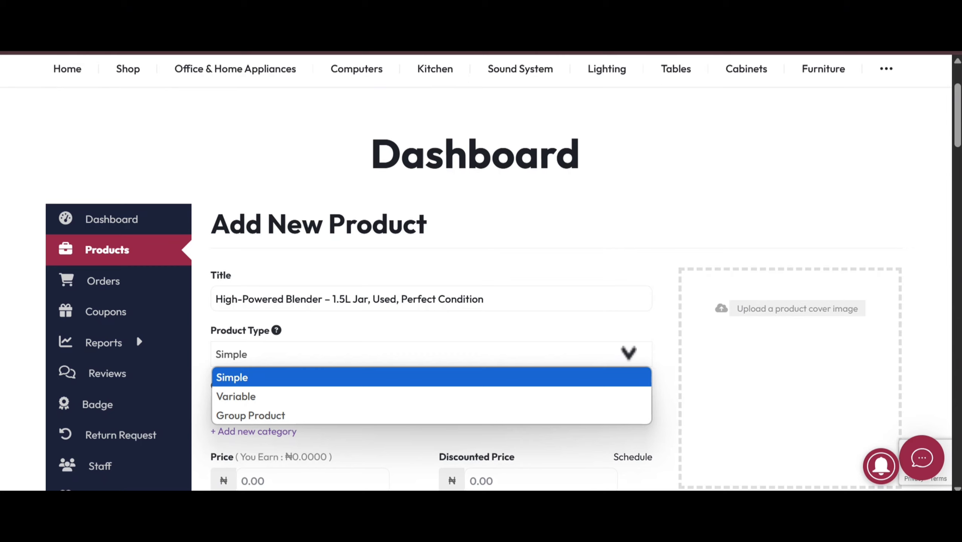
pyautogui.press('Down')
pyautogui.press('Down')
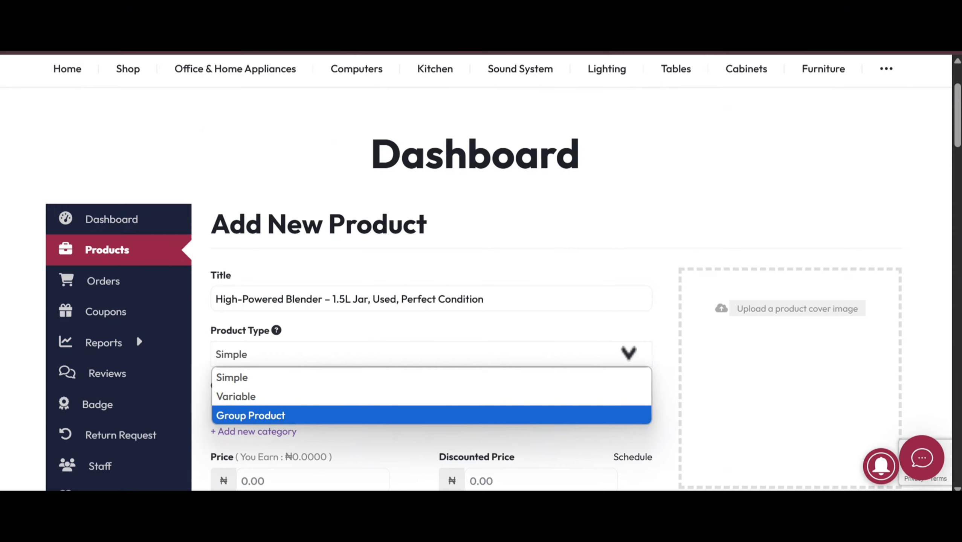
pyautogui.click(233, 378)
# Set the product's category to Home & Office Appliances > Kitchen Appliances > Blenders
pyautogui.scroll(-2, 431, 377)
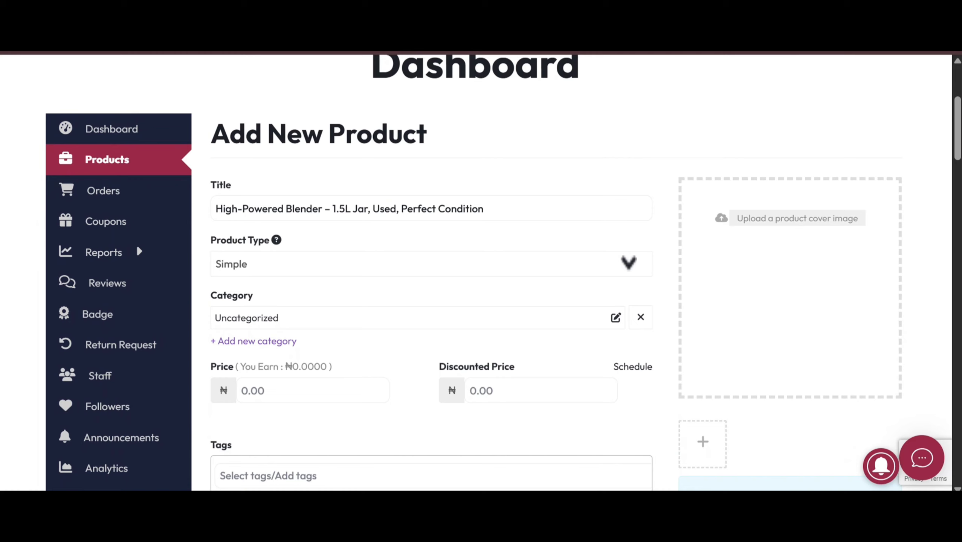
pyautogui.click(417, 318)
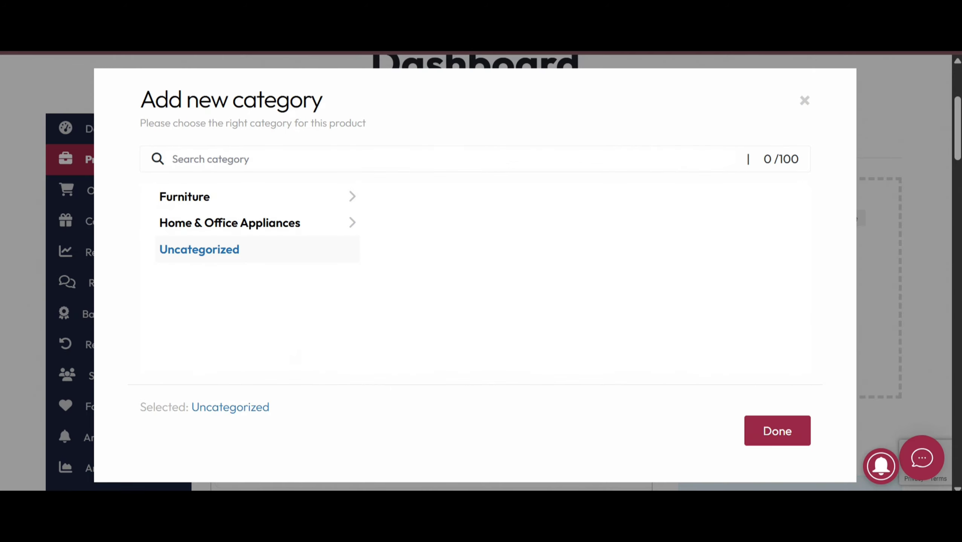
pyautogui.click(230, 223)
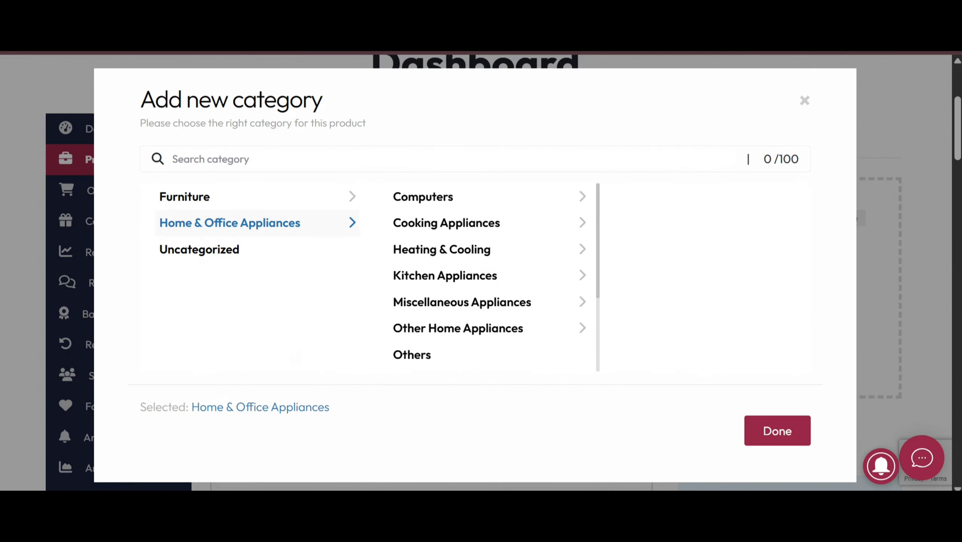
pyautogui.click(445, 276)
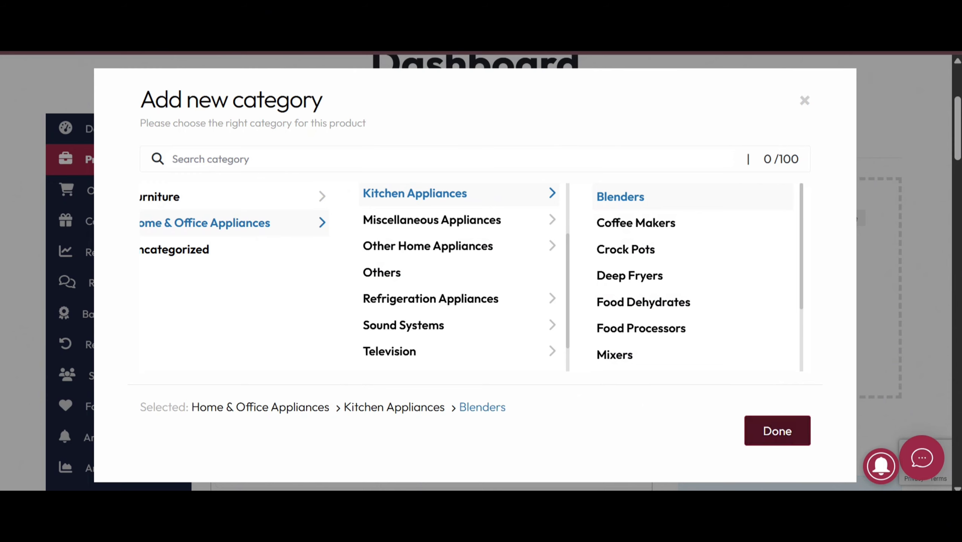
pyautogui.click(777, 431)
# Add a second product category, Home & Office Appliances > Kitchen Appliances > Food Processors
pyautogui.click(253, 341)
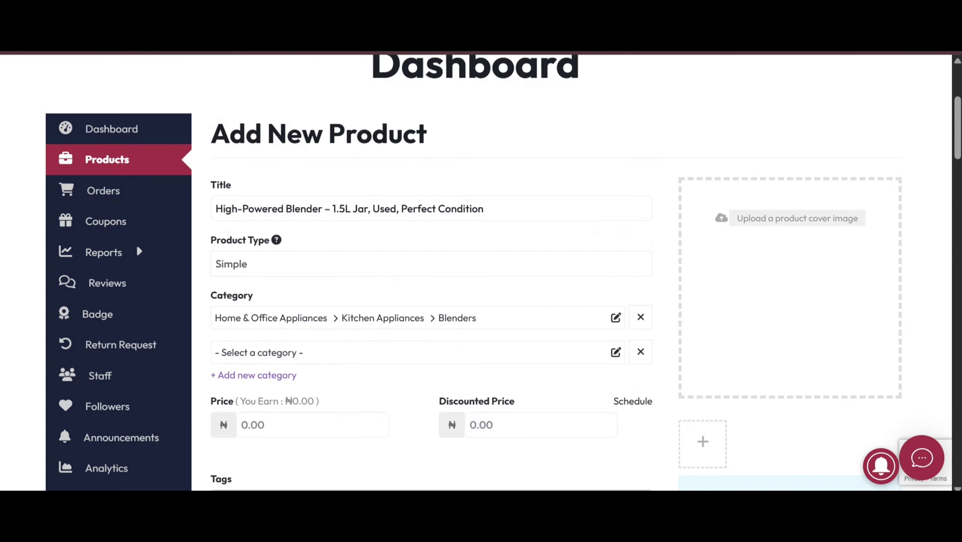
pyautogui.click(259, 353)
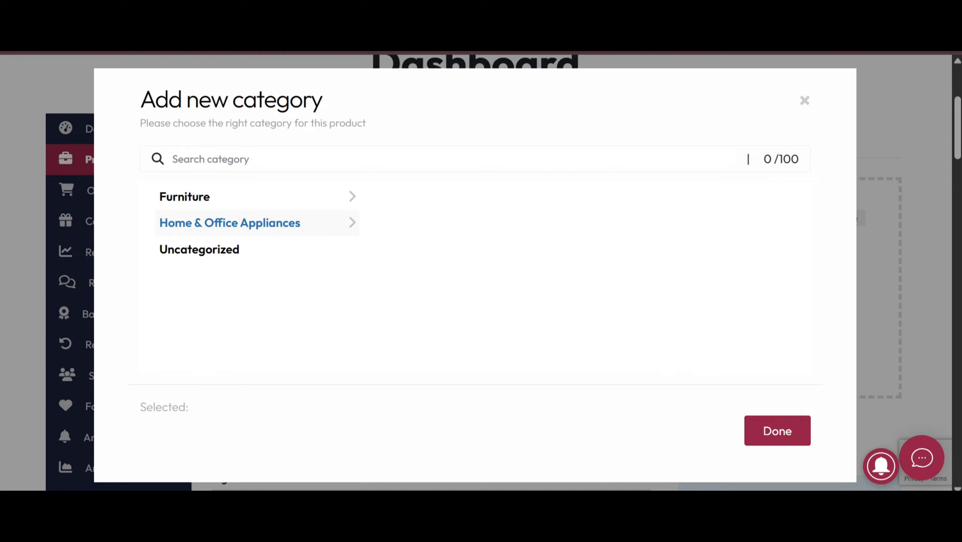
pyautogui.click(229, 223)
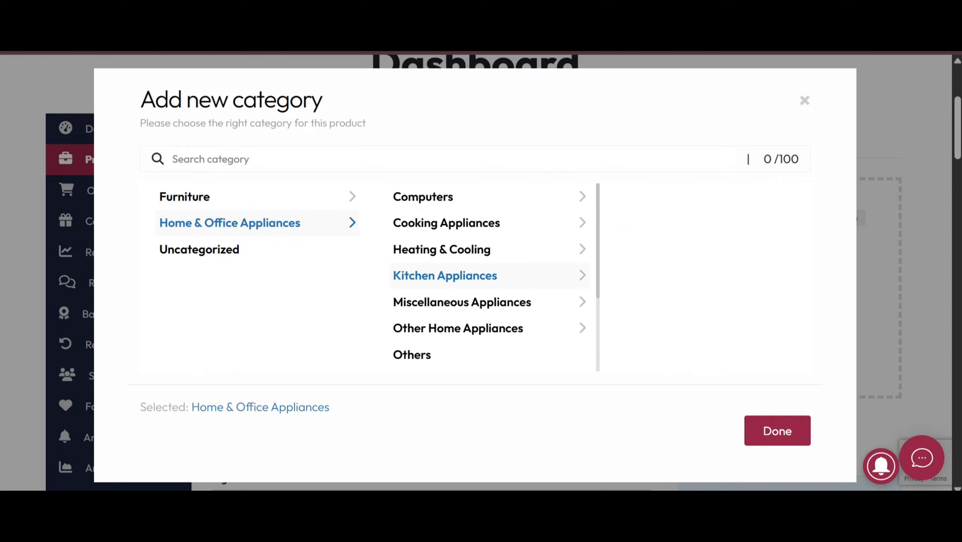
pyautogui.click(444, 276)
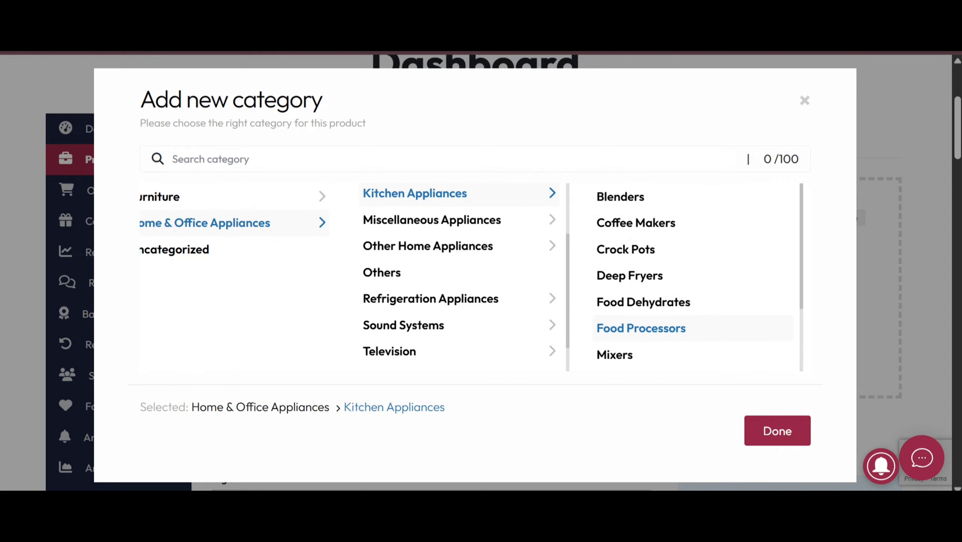
pyautogui.click(641, 328)
pyautogui.click(777, 431)
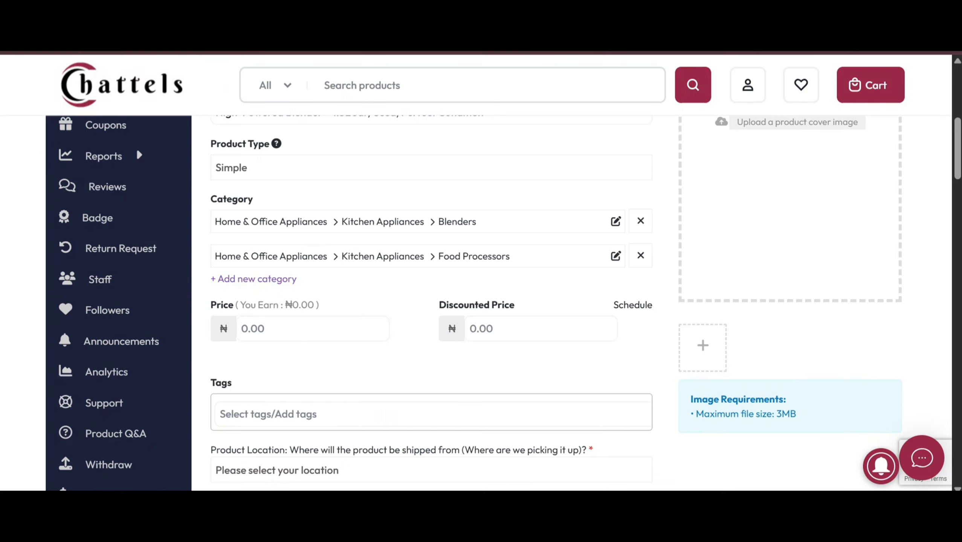
# Set the product's price to 30000 and its discounted price to 25000
pyautogui.write('30000')
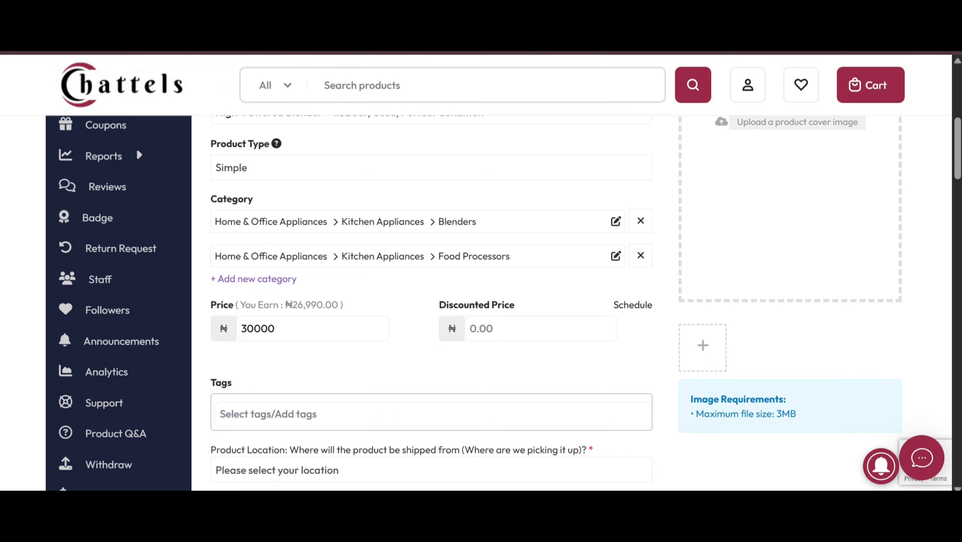
pyautogui.click(493, 328)
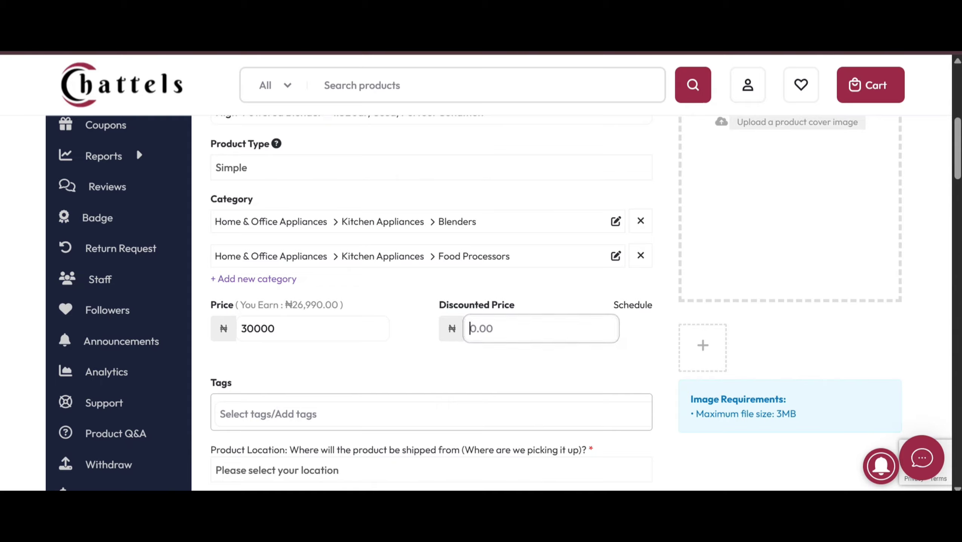
pyautogui.write('25000')
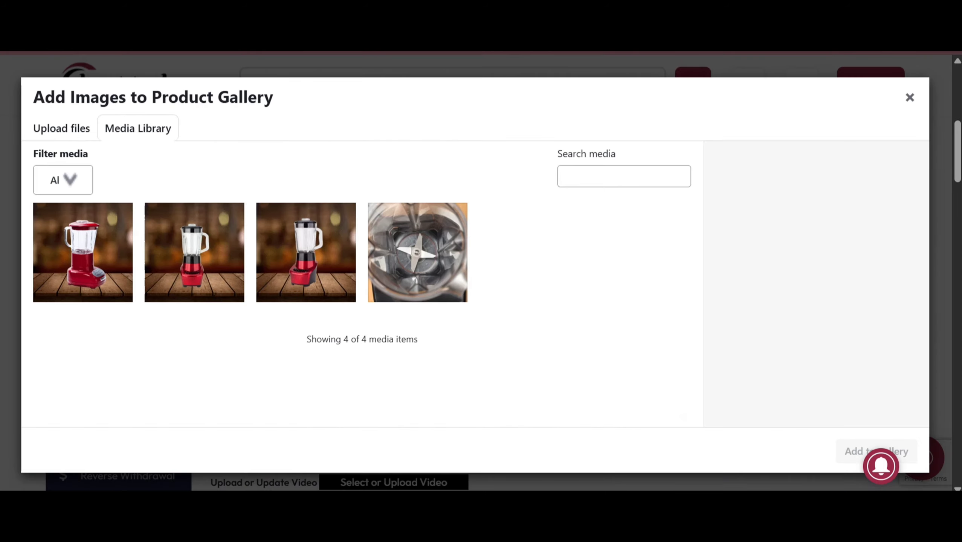
# Add the blade close-up image to the product gallery and remove the first gallery thumbnail
pyautogui.click(418, 253)
pyautogui.click(875, 452)
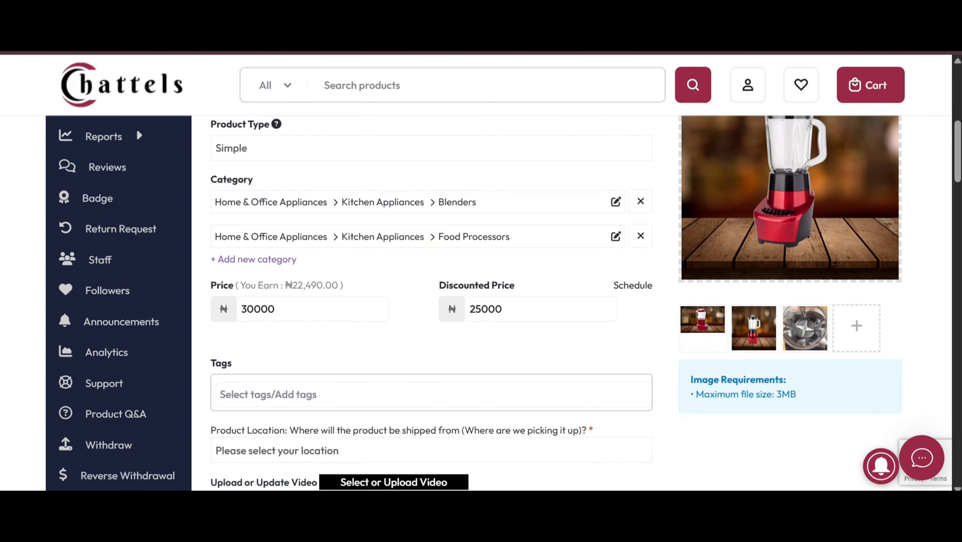
pyautogui.click(705, 328)
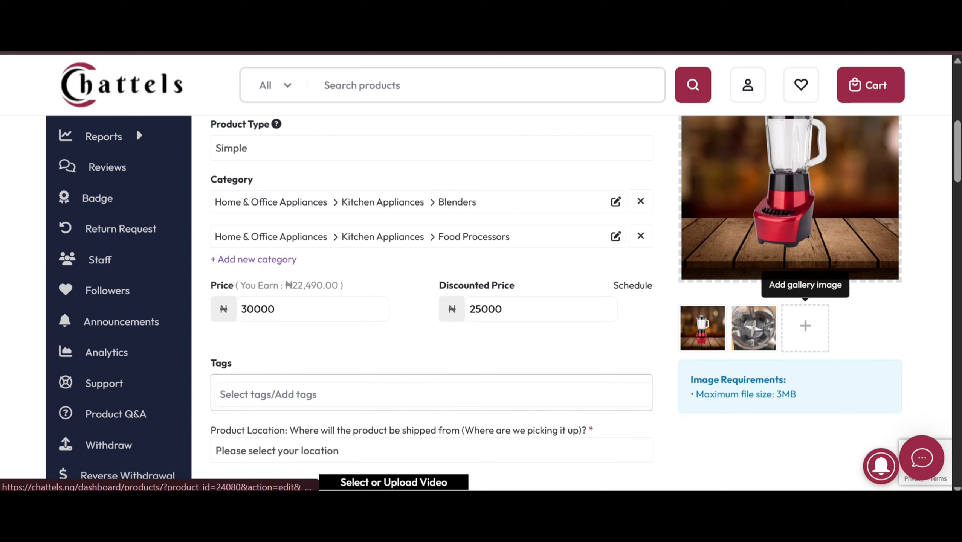
# Add the image 17.png from the media library to the product gallery
pyautogui.click(805, 326)
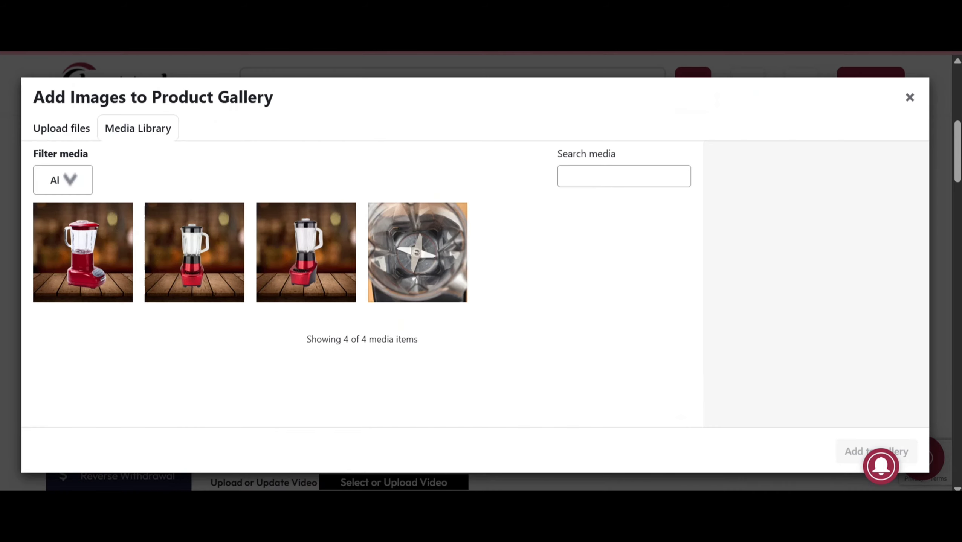
pyautogui.click(83, 253)
pyautogui.click(855, 452)
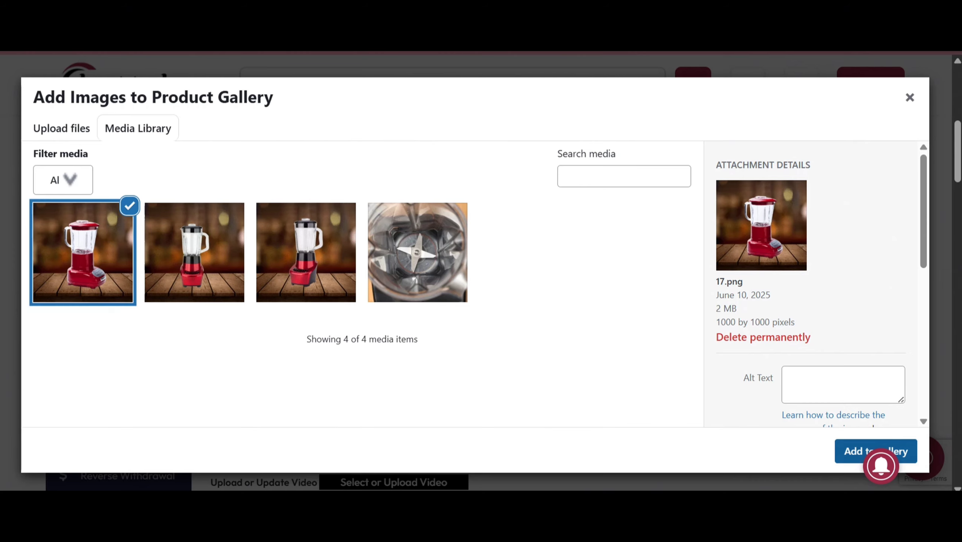
pyautogui.moveTo(806, 328)
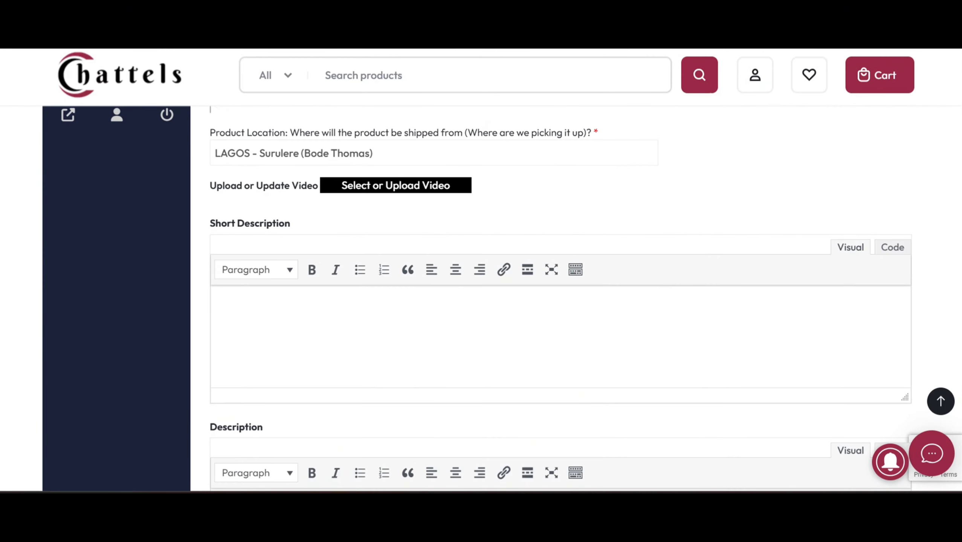
# Upload the file "blender video" from the computer for use as the product video
pyautogui.click(396, 185)
pyautogui.click(58, 119)
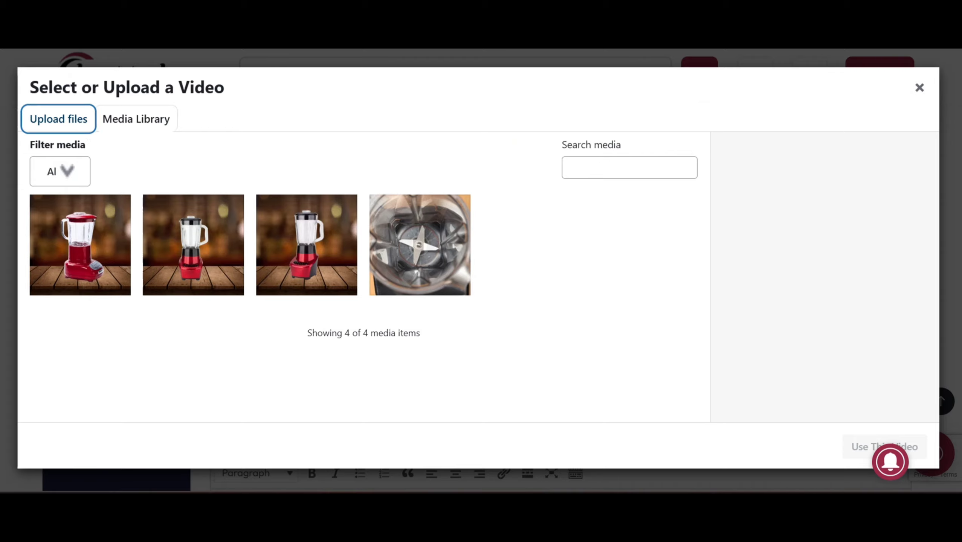
pyautogui.click(478, 300)
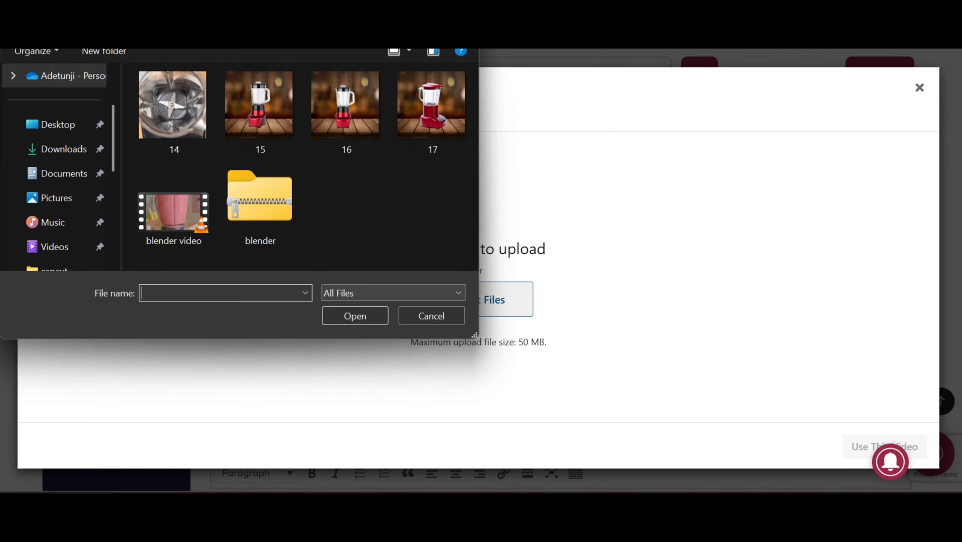
pyautogui.click(174, 212)
pyautogui.click(355, 316)
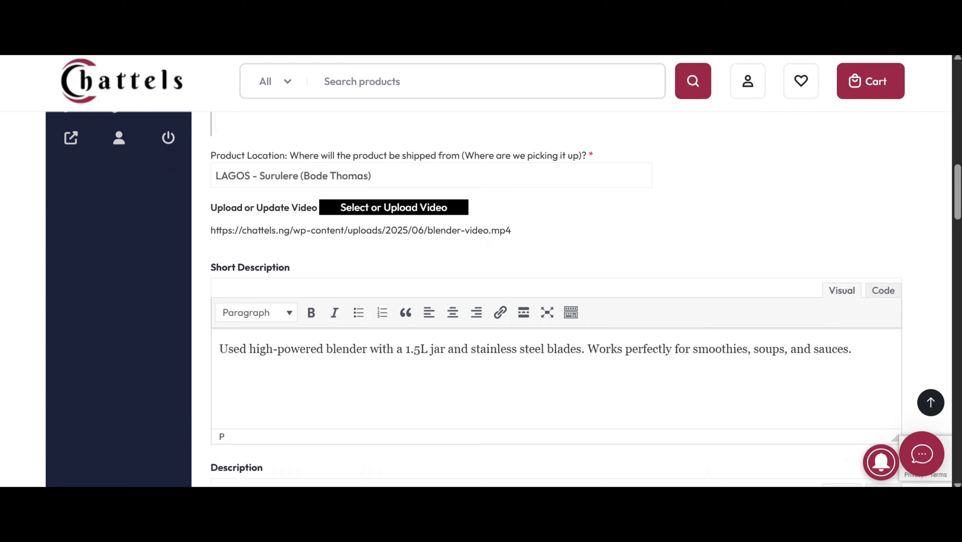
# Try to format the feature lines in the product description, starting at "1.5L capacity", as a bulleted list
pyautogui.scroll(-6, 481, 300)
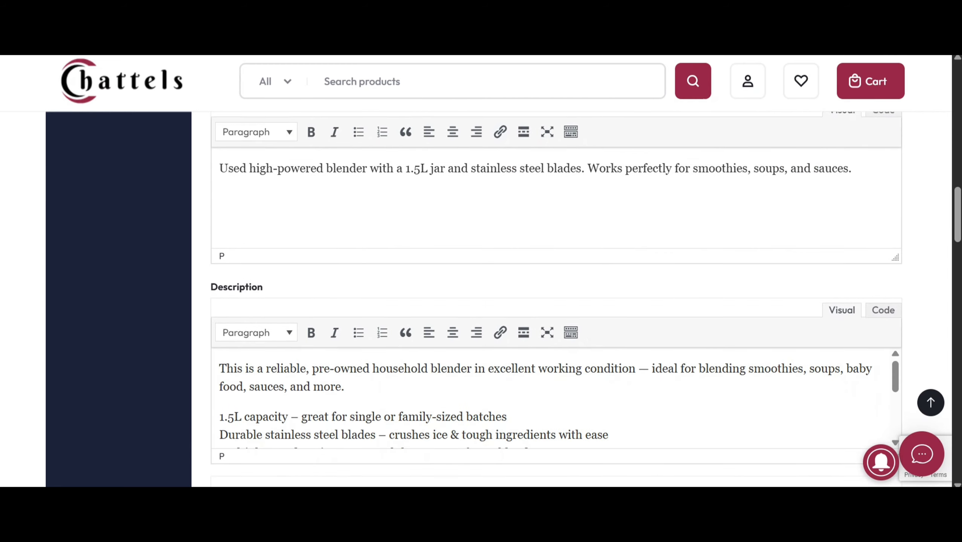
pyautogui.scroll(1, 554, 342)
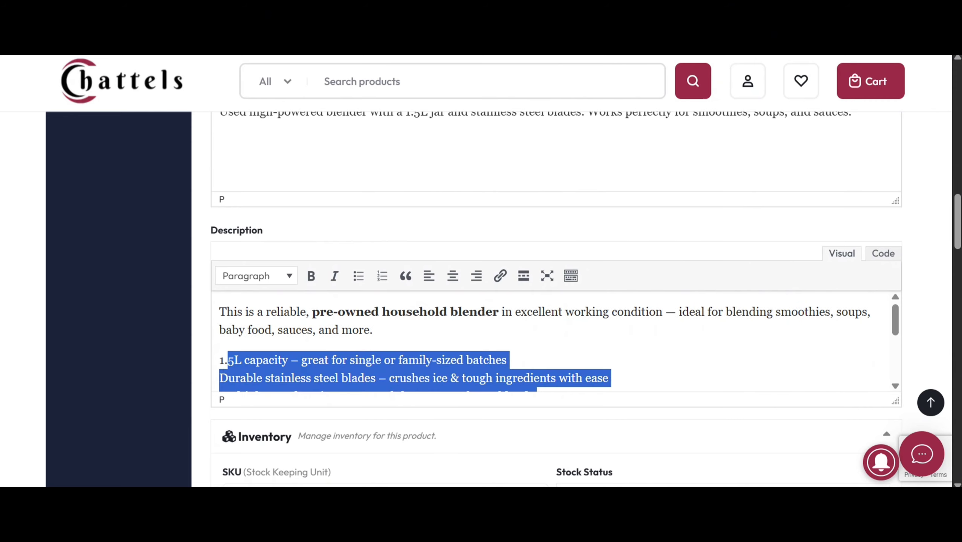
pyautogui.moveTo(229, 360); pyautogui.dragTo(219, 361)
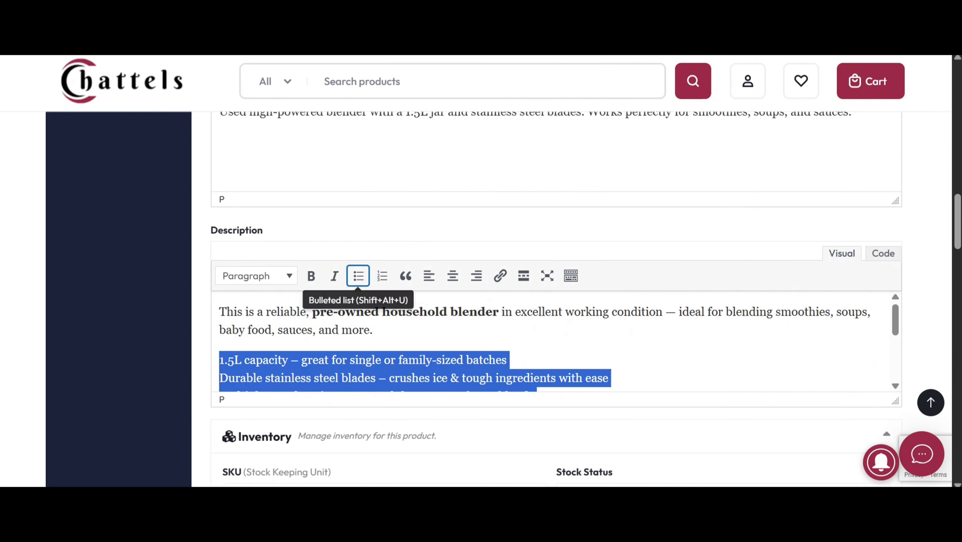
pyautogui.click(358, 275)
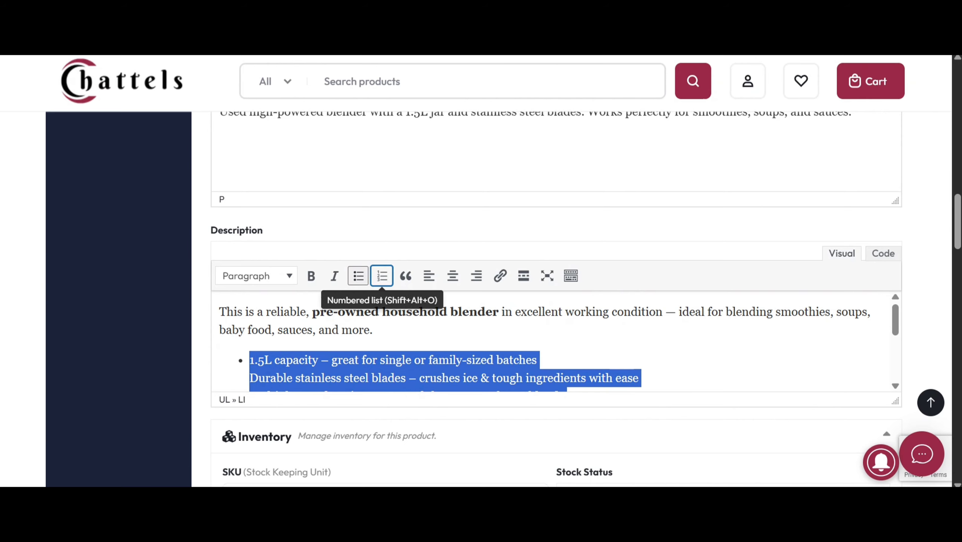
pyautogui.click(358, 276)
pyautogui.click(358, 276)
pyautogui.click(358, 276)
pyautogui.click(418, 361)
pyautogui.scroll(-2, 418, 361)
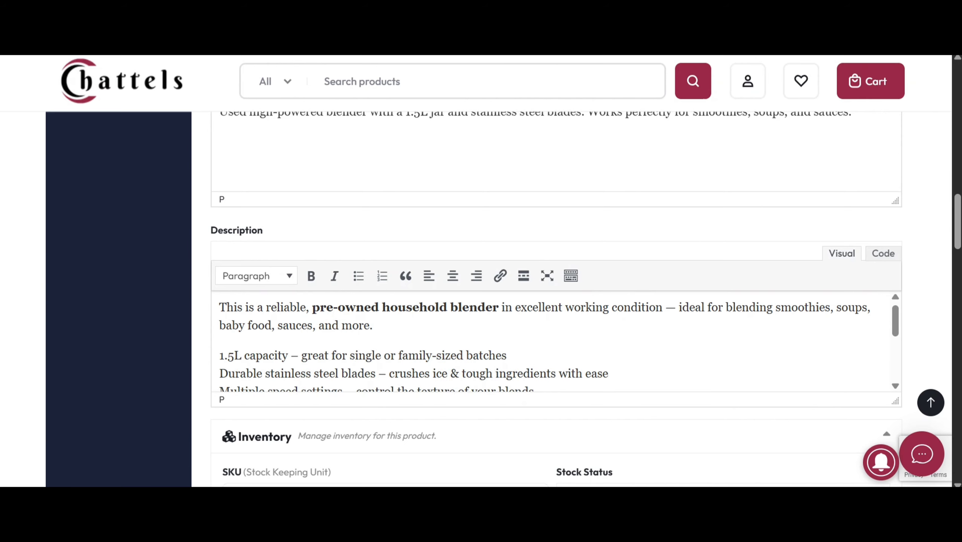
# Tag the product with kitchen, blender and kitchen appliances
pyautogui.scroll(8, 550, 342)
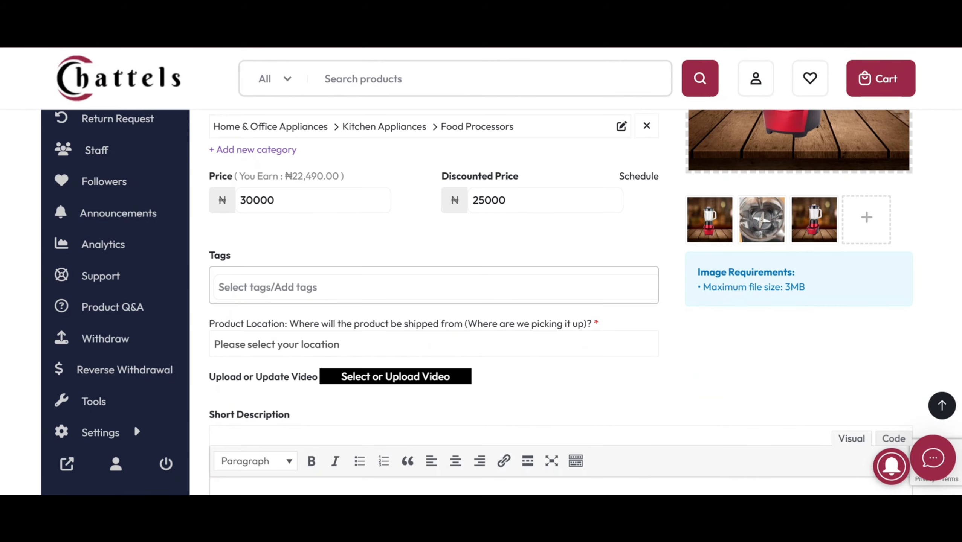
pyautogui.click(304, 287)
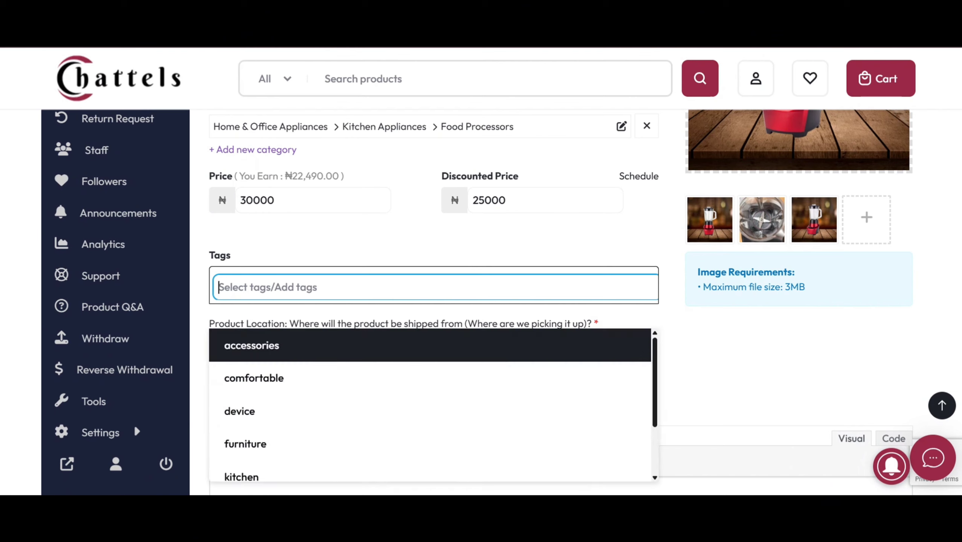
pyautogui.click(242, 475)
pyautogui.scroll(-1, 243, 410)
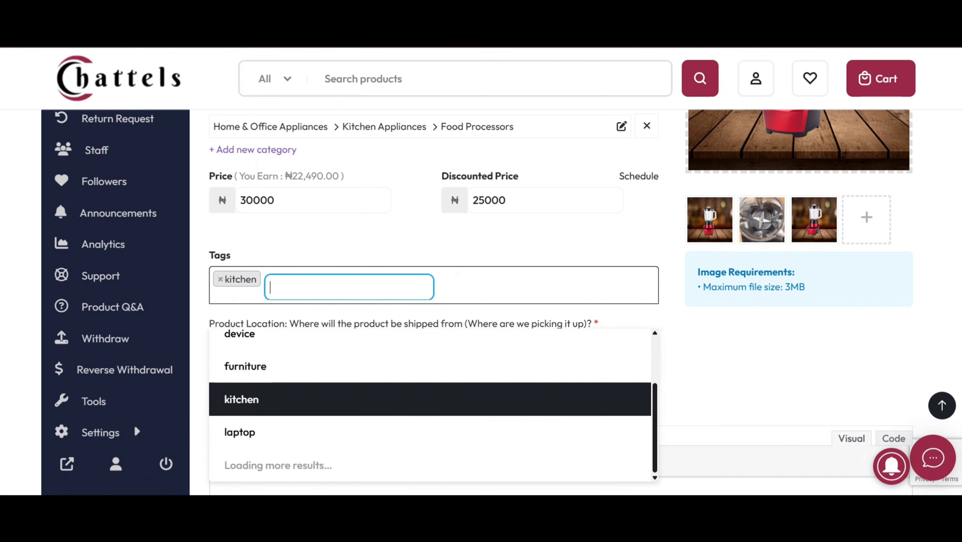
pyautogui.scroll(2, 243, 410)
pyautogui.write('bl')
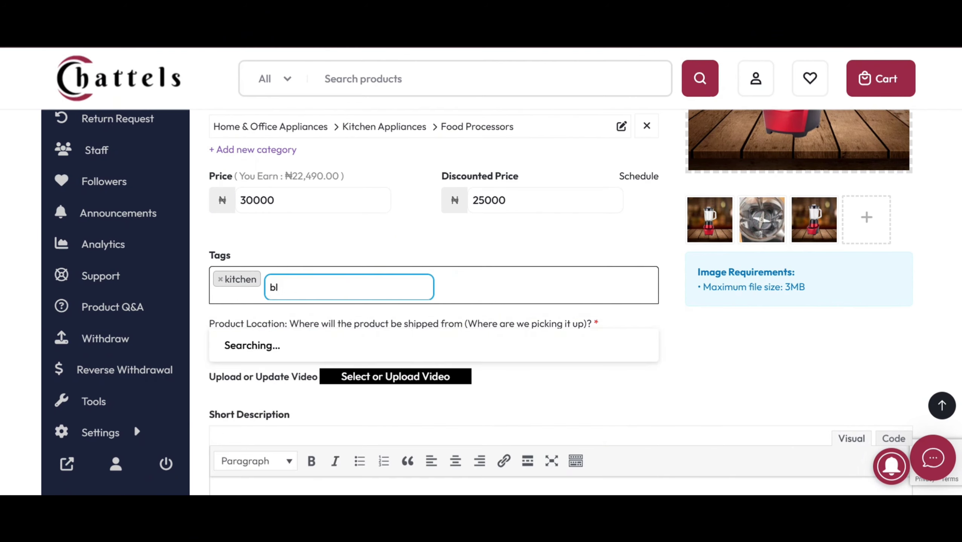
pyautogui.write('ender')
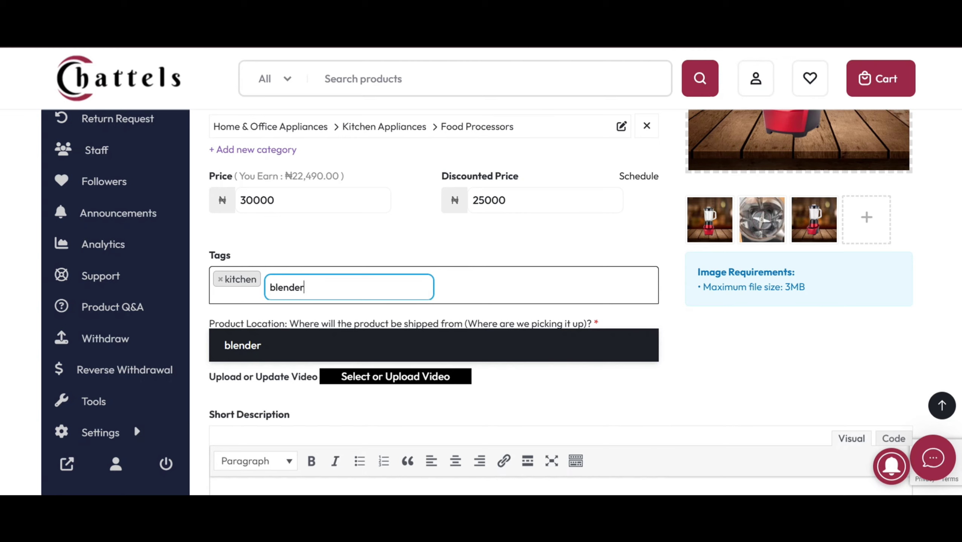
pyautogui.press('Return')
pyautogui.write('kitchen appliances')
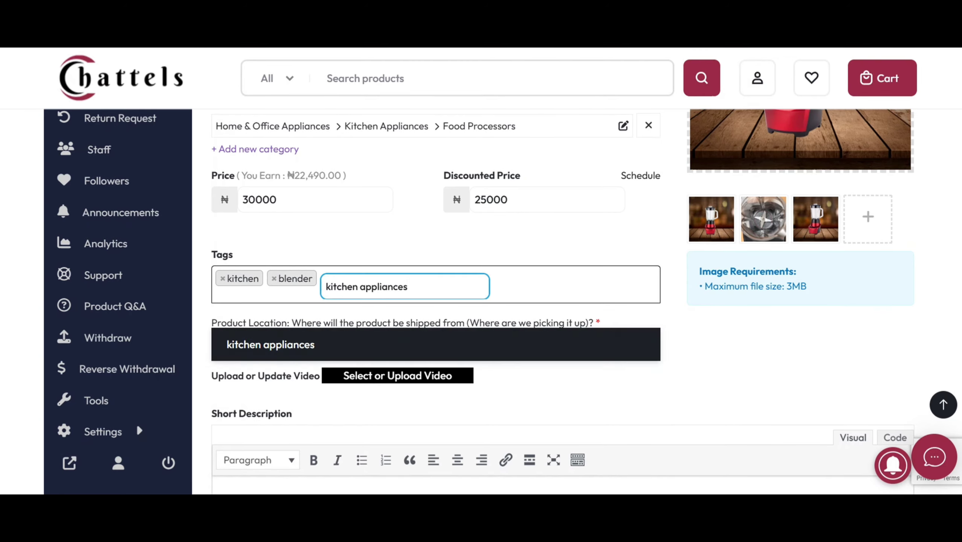
pyautogui.press('Return')
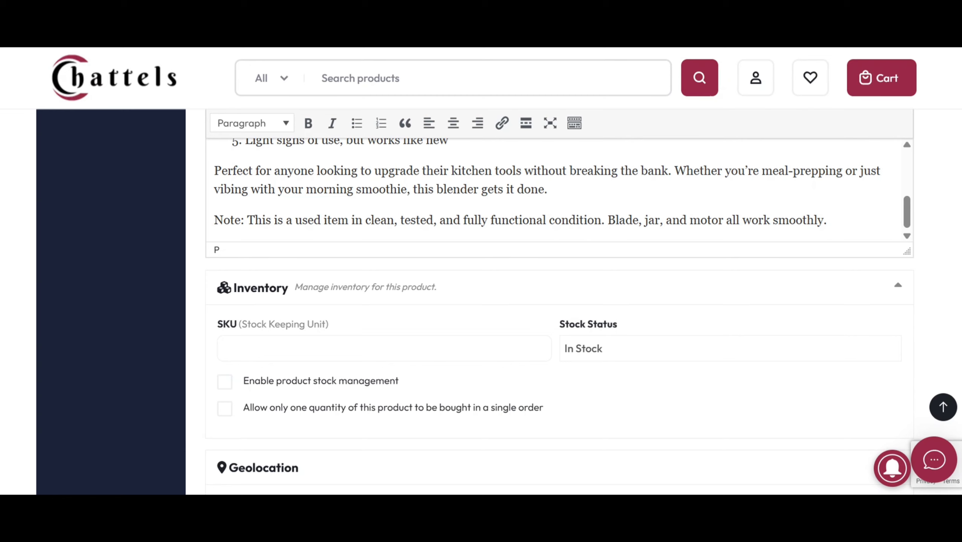
# Set the product's SKU to BL001 and enable product stock management
pyautogui.click(342, 349)
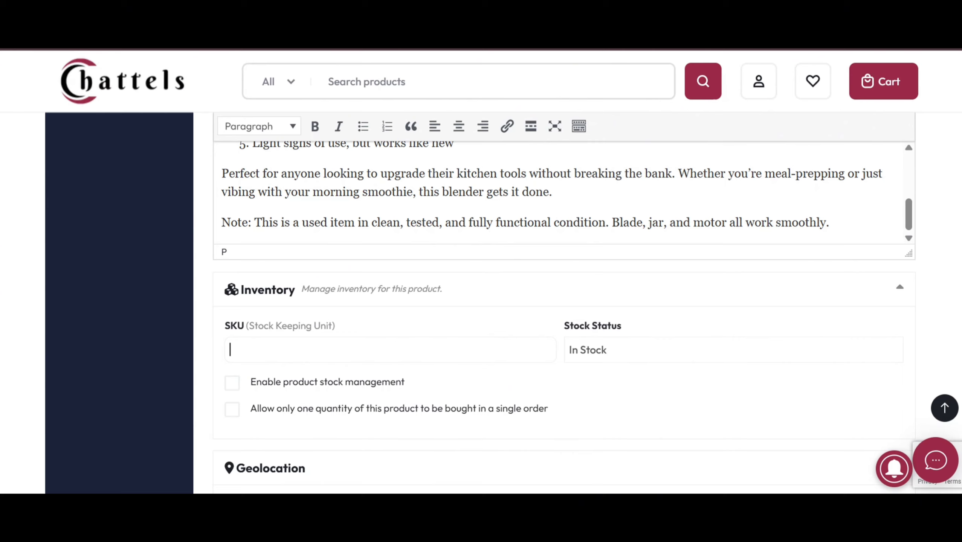
pyautogui.write('SMO')
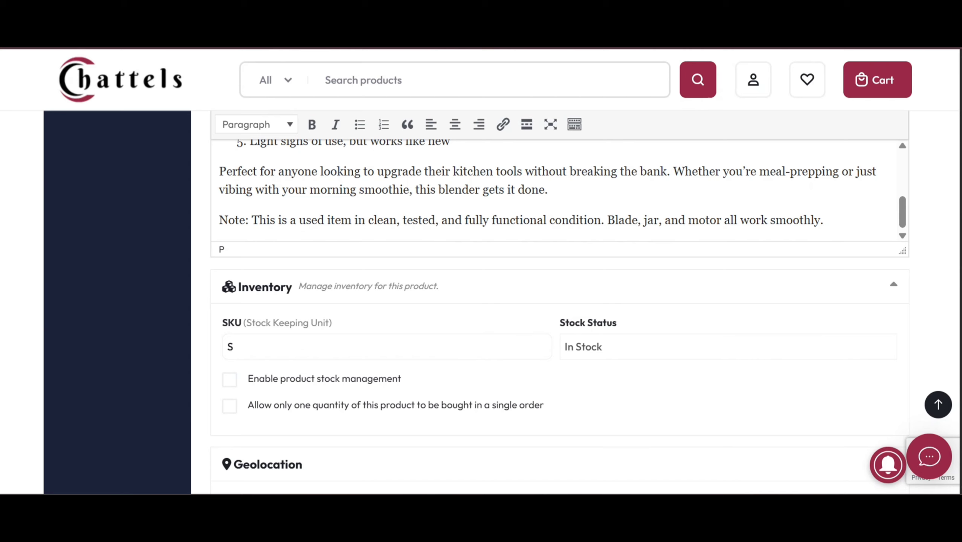
pyautogui.write('01')
pyautogui.click(728, 347)
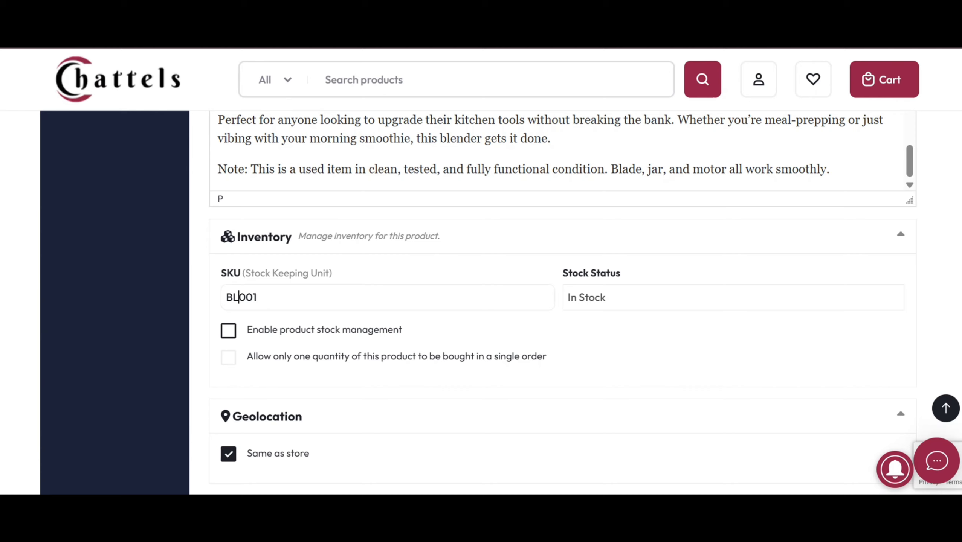
pyautogui.press('Tab')
pyautogui.press('space')
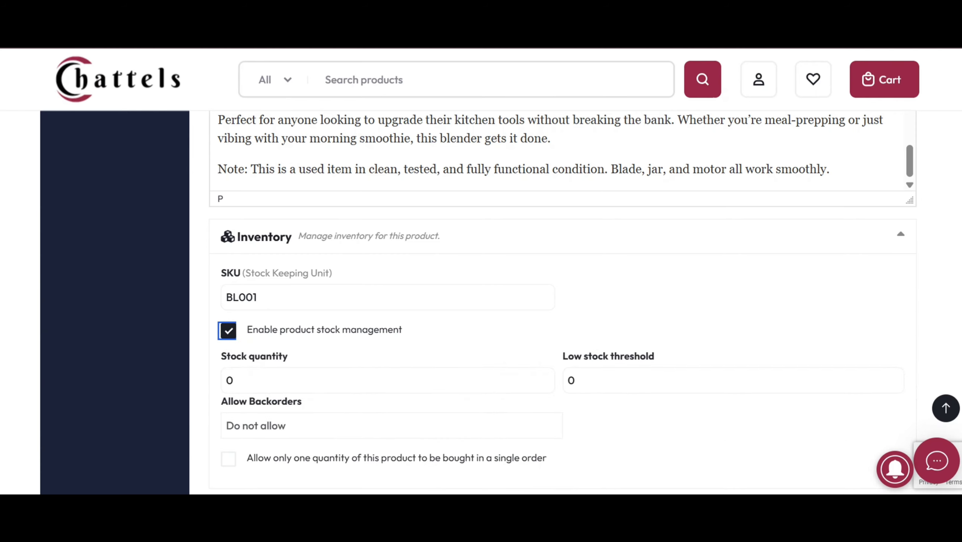
# Set the stock quantity to 30 and the low stock threshold to 5
pyautogui.scroll(-2, 562, 304)
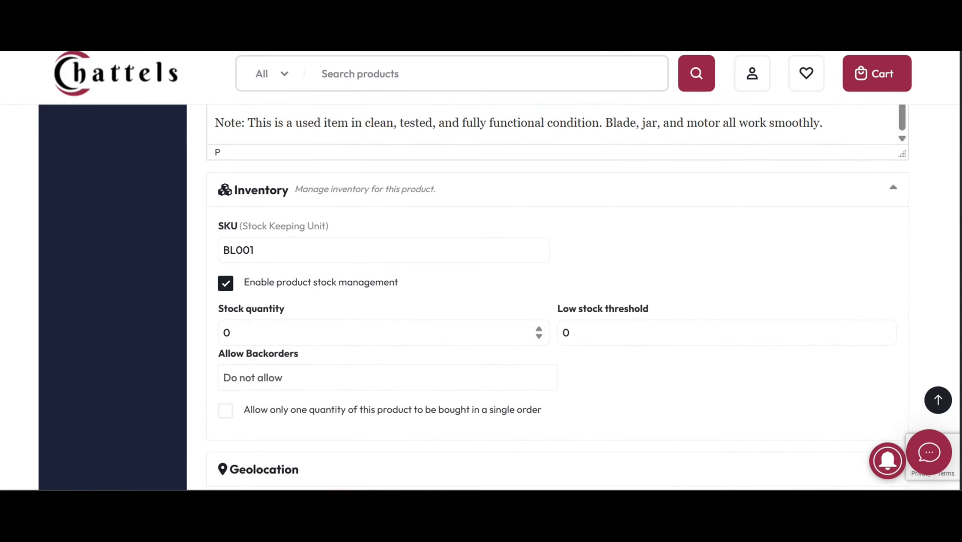
pyautogui.press('BackSpace')
pyautogui.write('30')
pyautogui.click(577, 333)
pyautogui.press('BackSpace')
pyautogui.write('5')
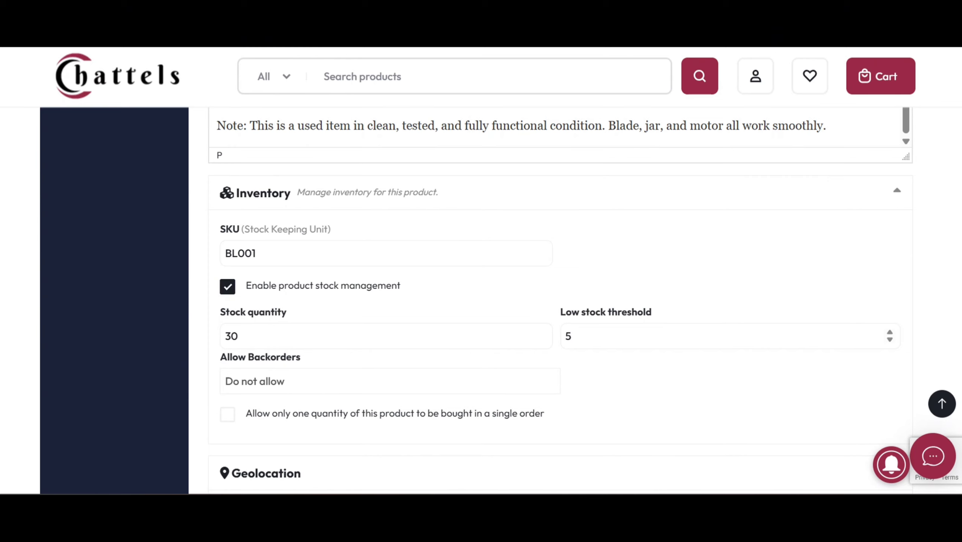
# View the backorder options and try limiting the product to one quantity per order
pyautogui.click(390, 381)
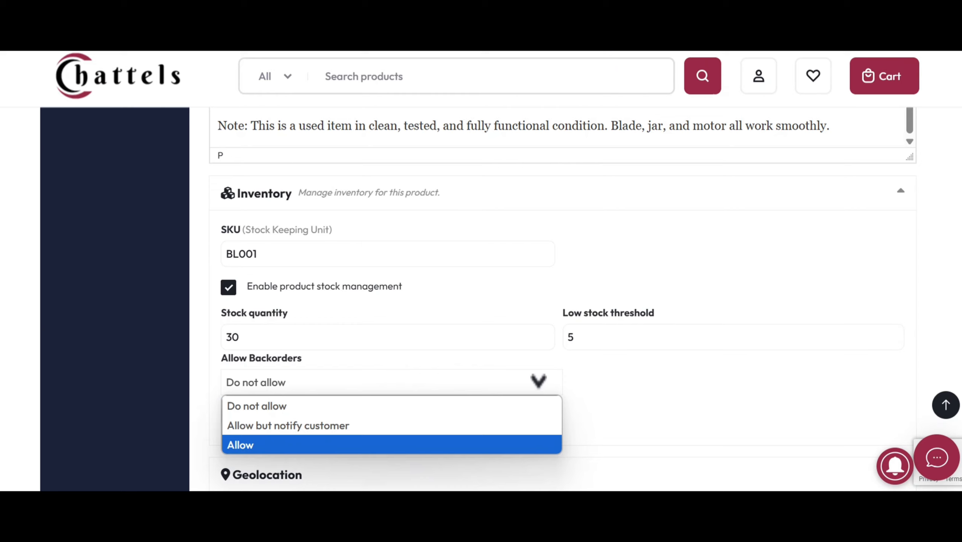
pyautogui.press('Escape')
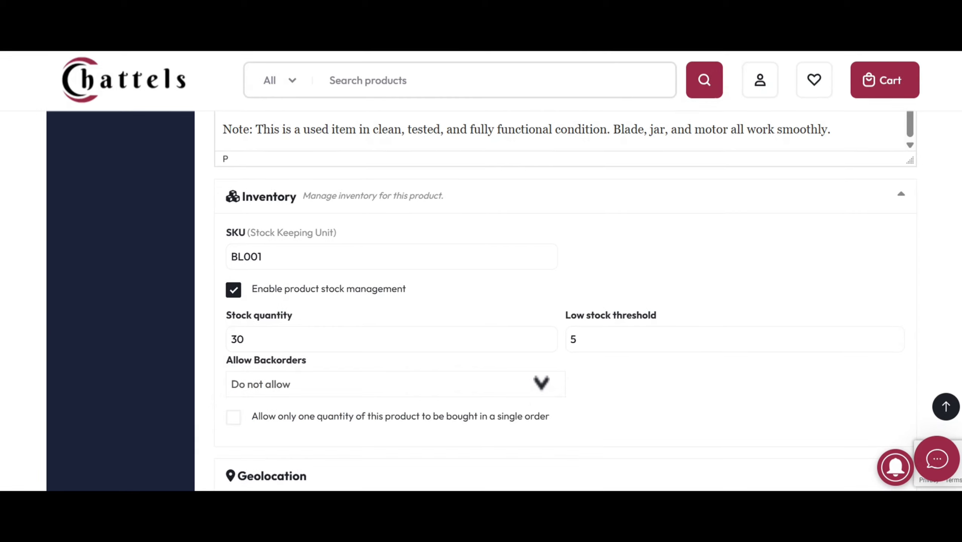
pyautogui.scroll(-1, 565, 300)
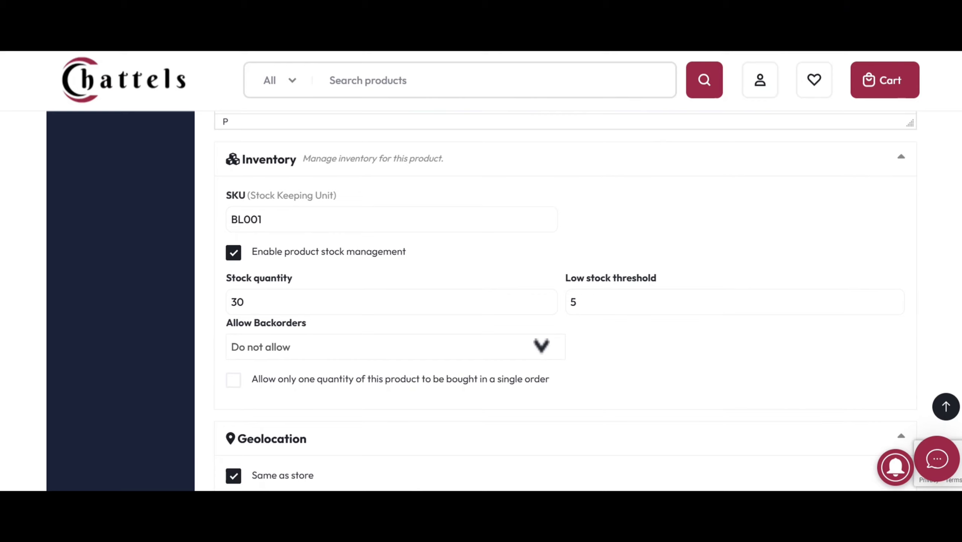
pyautogui.press('Tab')
pyautogui.press('space')
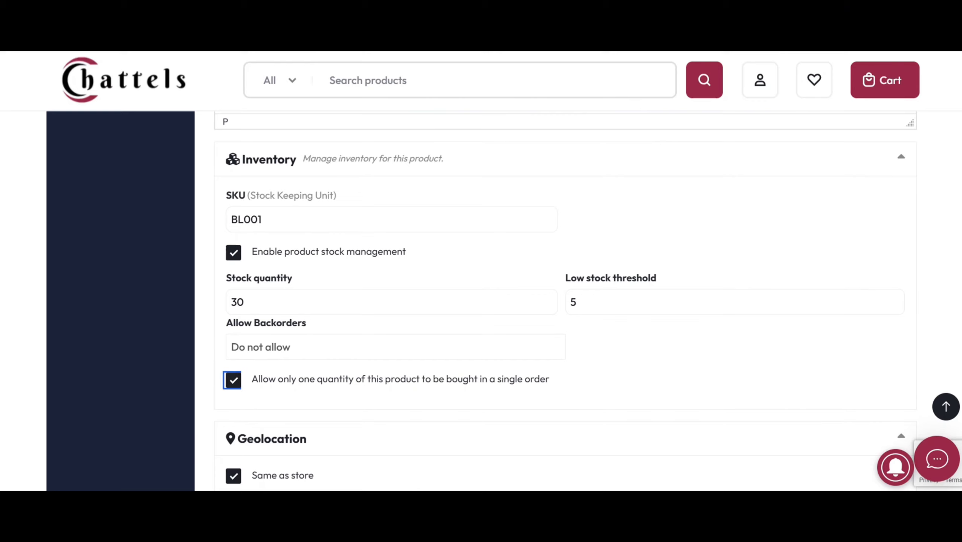
pyautogui.press('space')
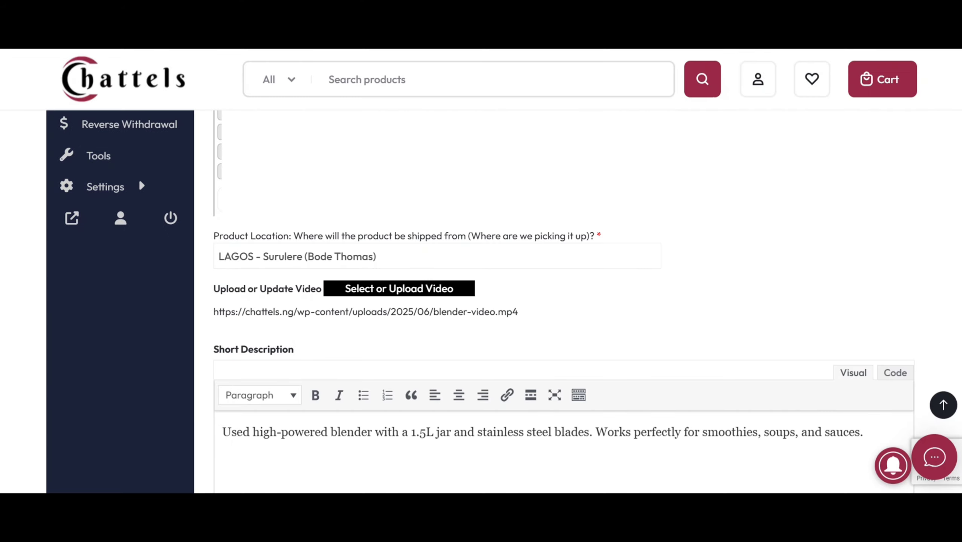
# Try turning off the Same as store geolocation setting to view the separate product location map
pyautogui.click(436, 257)
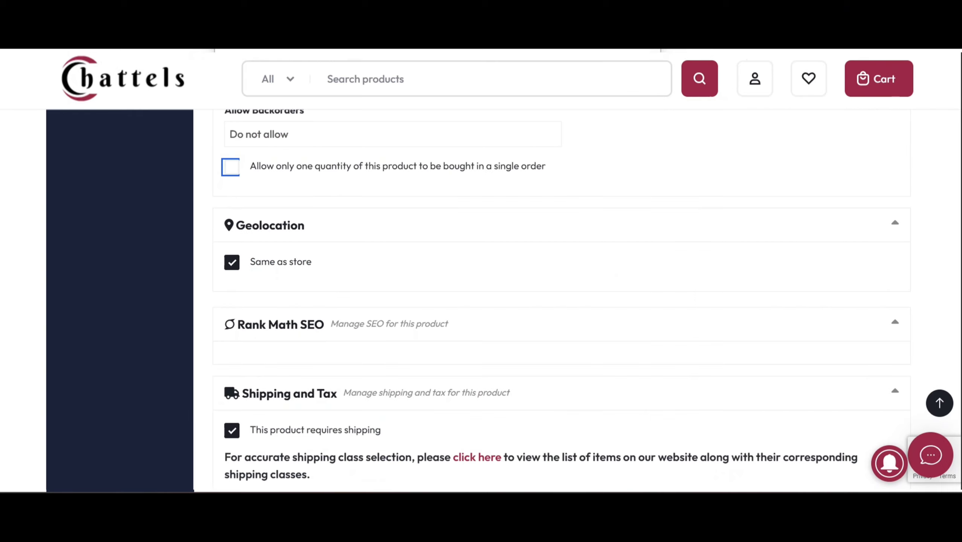
pyautogui.press('Tab')
pyautogui.press('space')
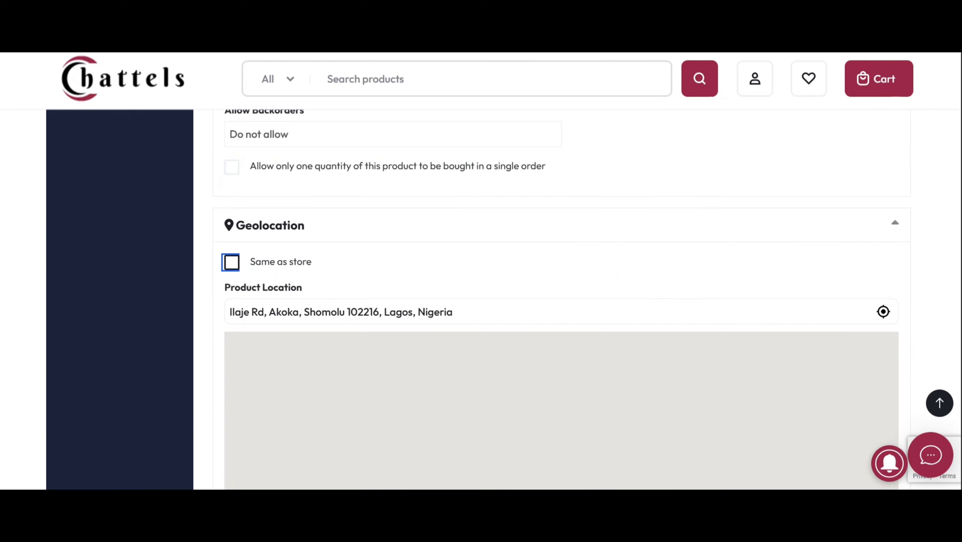
pyautogui.press('space')
pyautogui.scroll(-2, 565, 298)
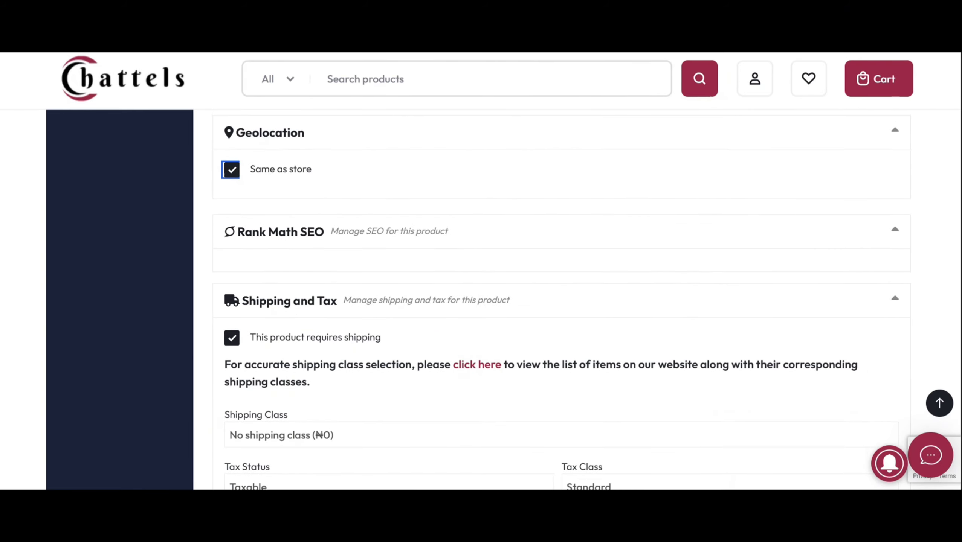
pyautogui.press('space')
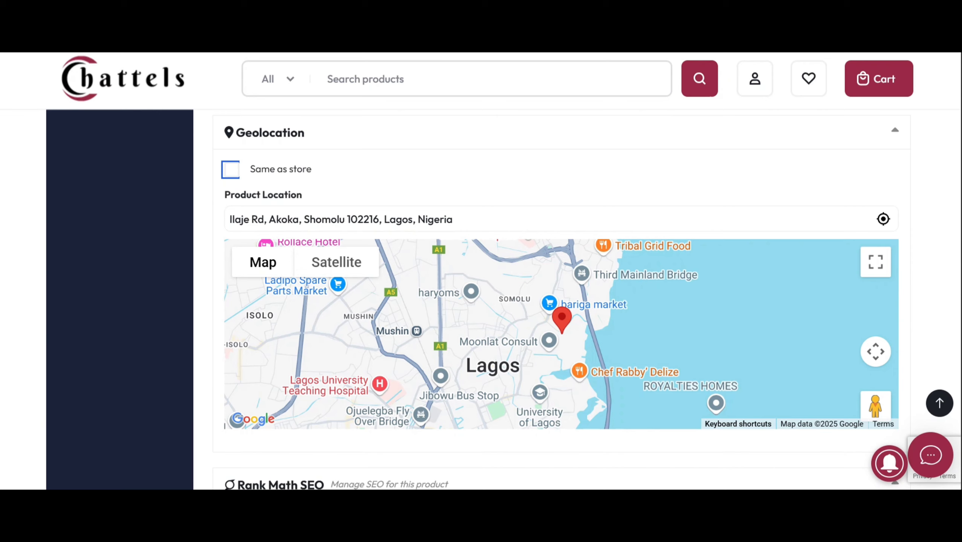
pyautogui.press('space')
pyautogui.scroll(-2, 565, 299)
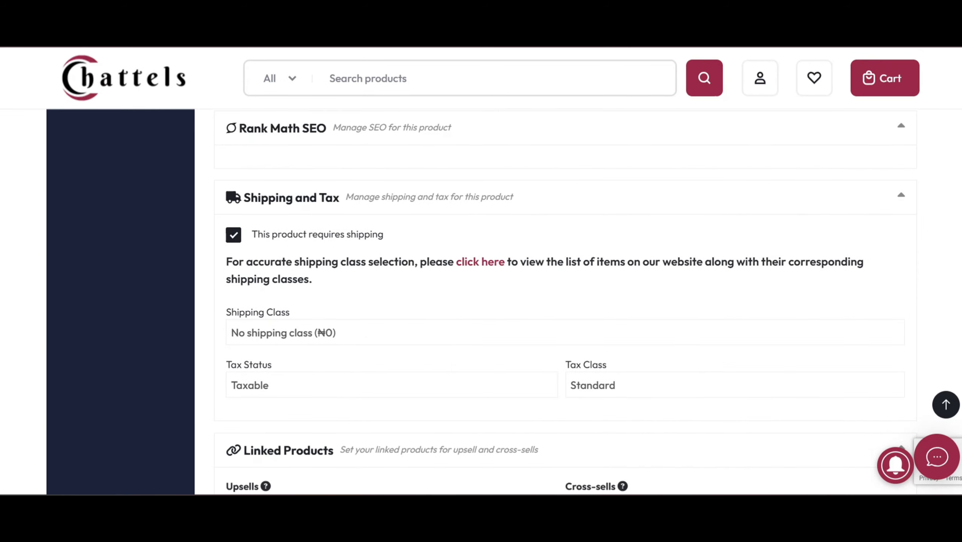
# View the shipping class options and look up "blender" in the Shipping Class Guide for Vendors
pyautogui.click(565, 332)
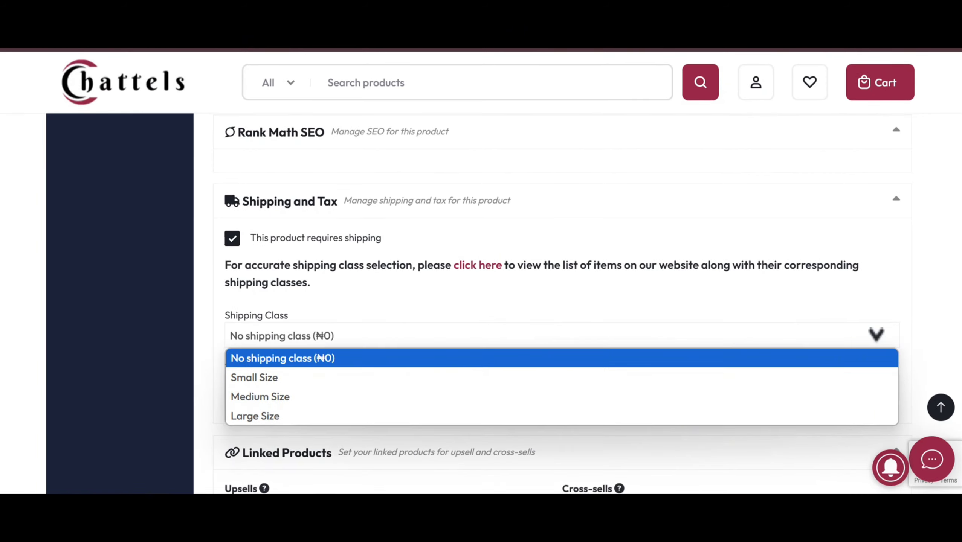
pyautogui.click(562, 358)
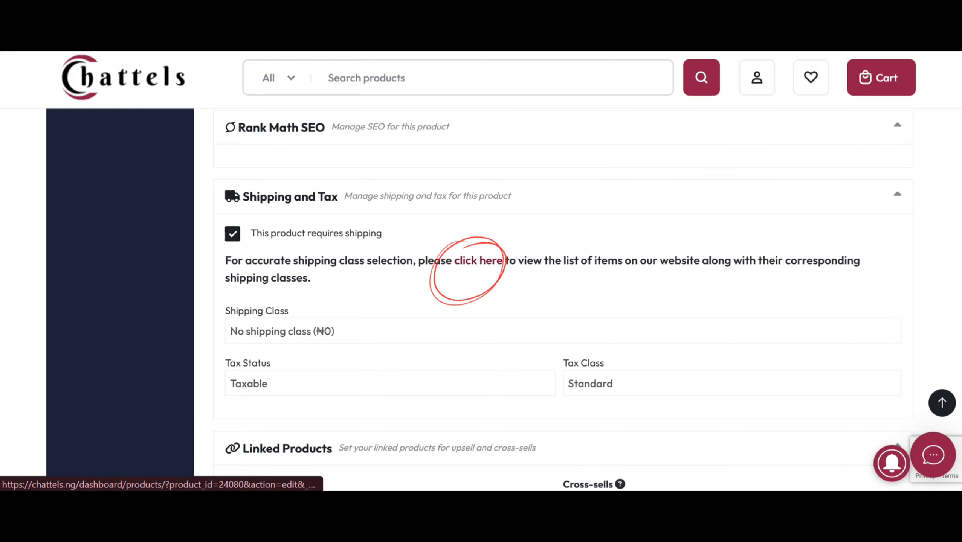
pyautogui.click(479, 262)
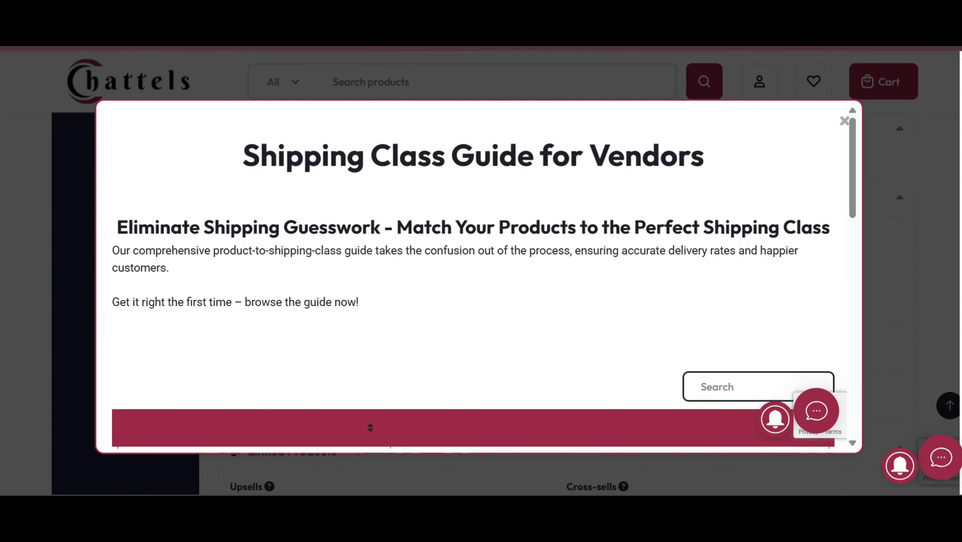
pyautogui.scroll(-15, 471, 277)
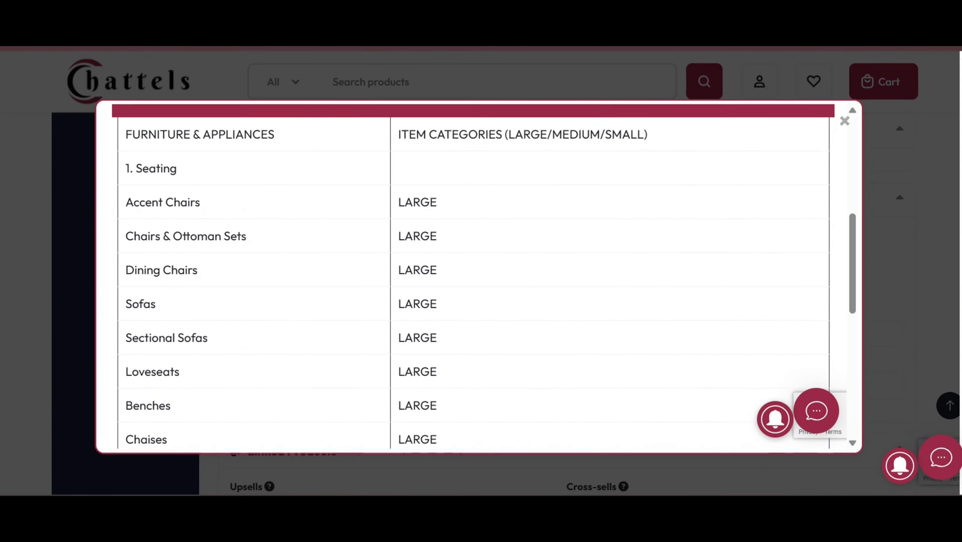
pyautogui.scroll(-6, 470, 277)
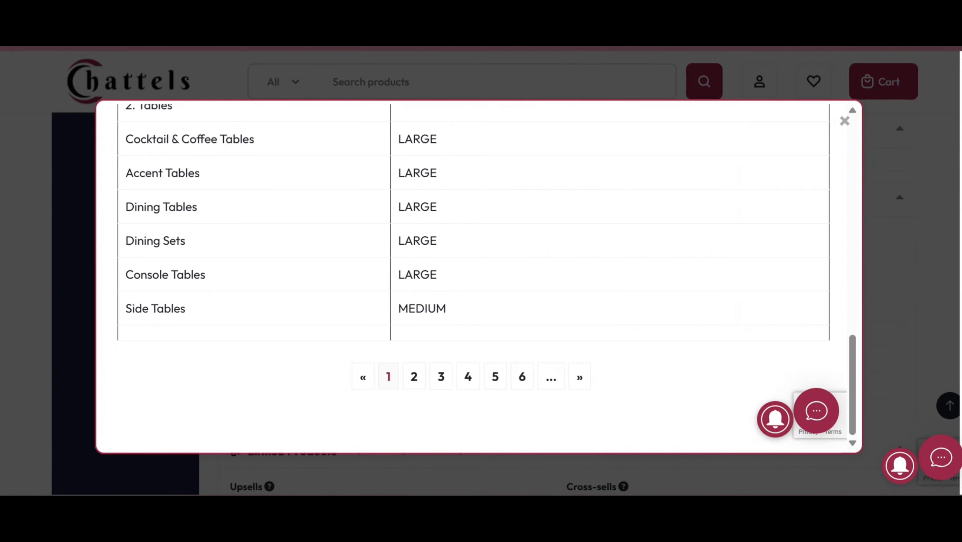
pyautogui.scroll(20, 471, 277)
pyautogui.write('blender')
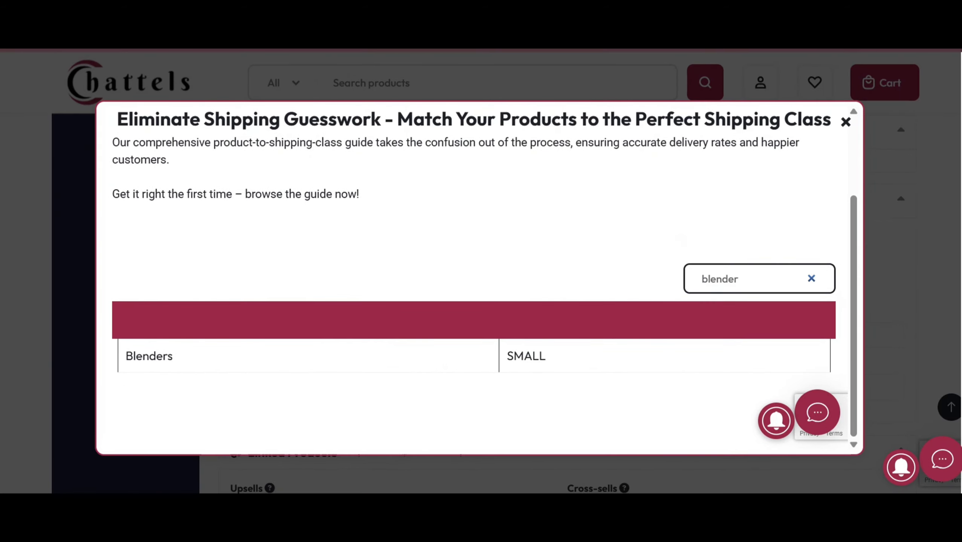
pyautogui.click(846, 122)
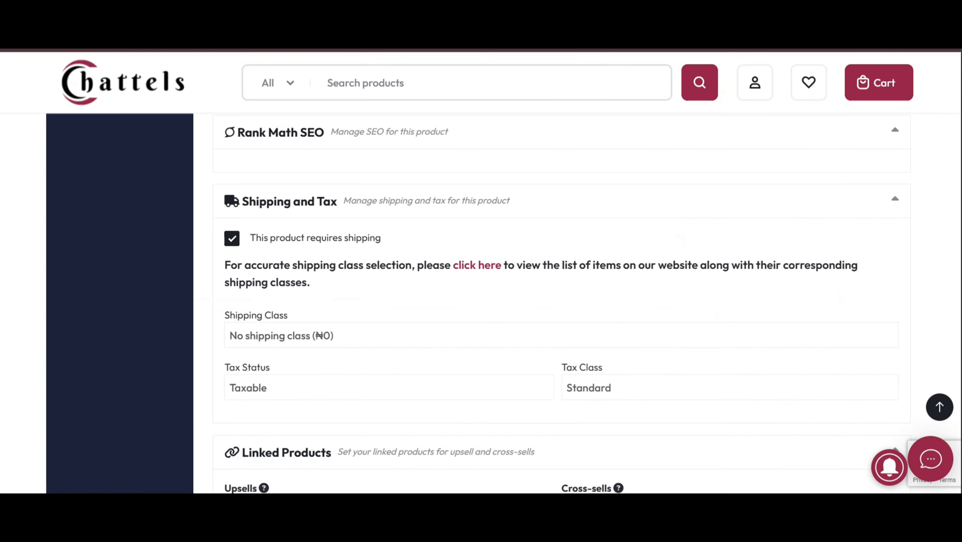
# Set the product's shipping class to Small Size
pyautogui.click(561, 335)
pyautogui.click(561, 376)
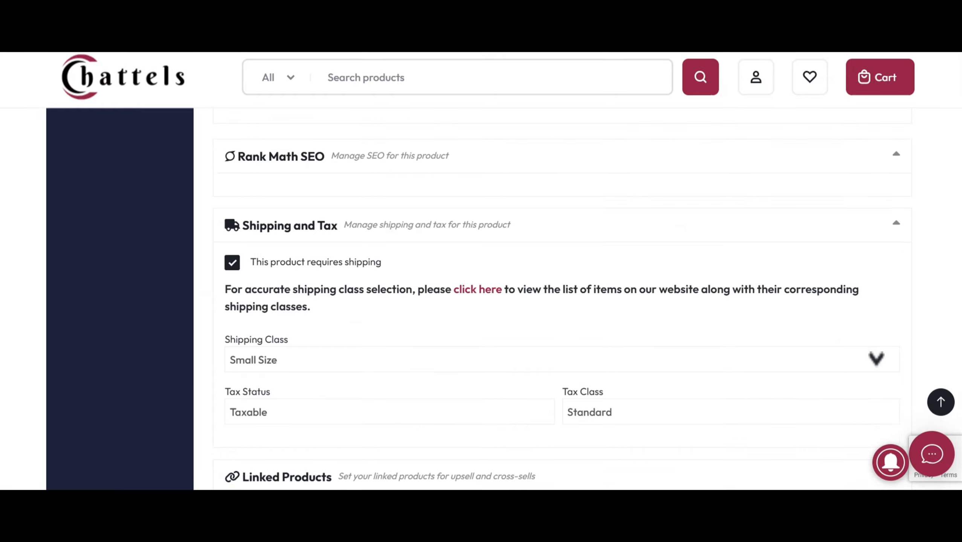
pyautogui.scroll(3, 562, 296)
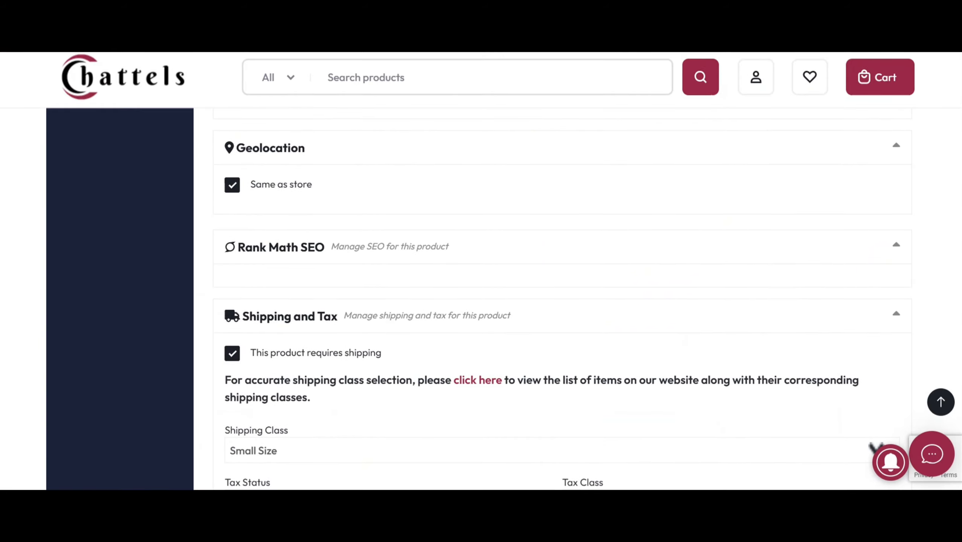
pyautogui.scroll(1, 875, 449)
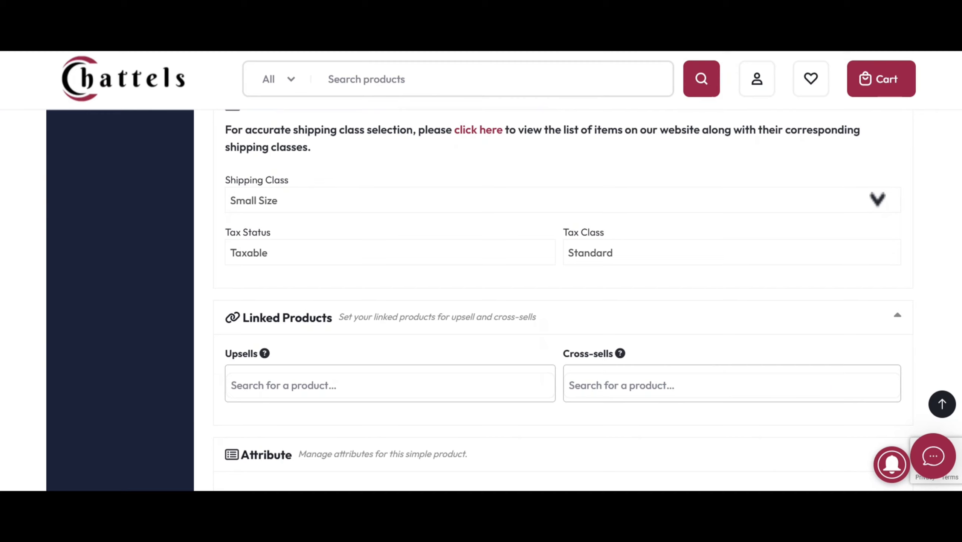
# Add the predefined Material attribute to the product with Plastic as its value
pyautogui.click(731, 386)
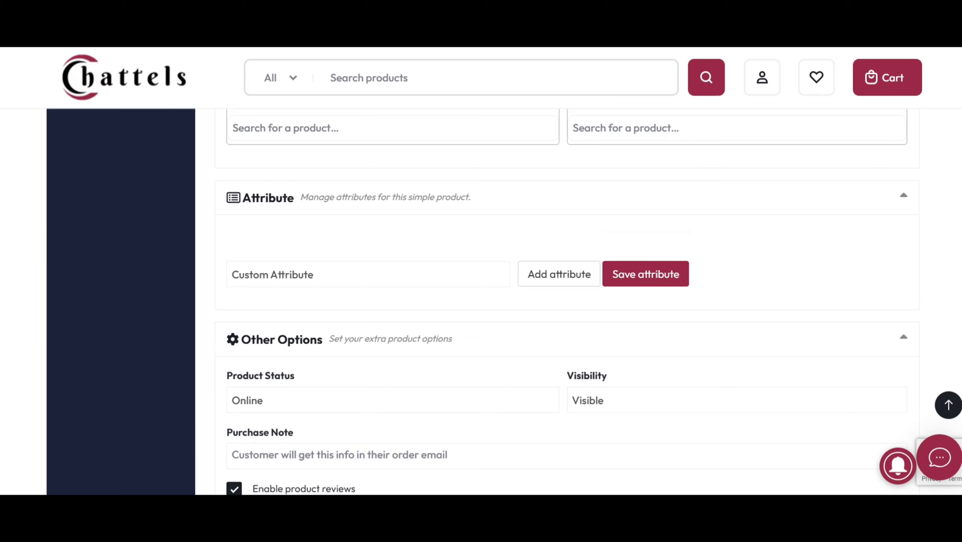
pyautogui.click(368, 274)
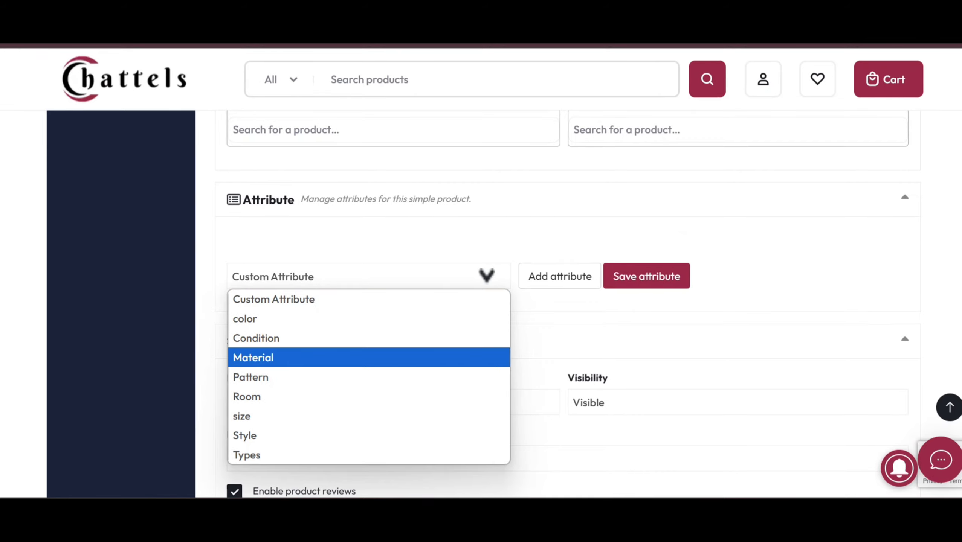
pyautogui.click(289, 358)
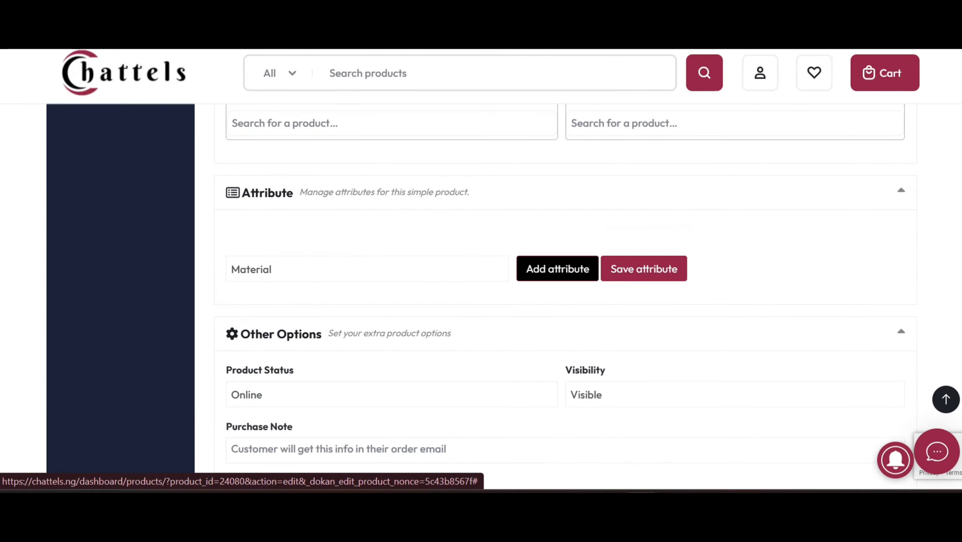
pyautogui.click(560, 276)
pyautogui.scroll(-1, 684, 405)
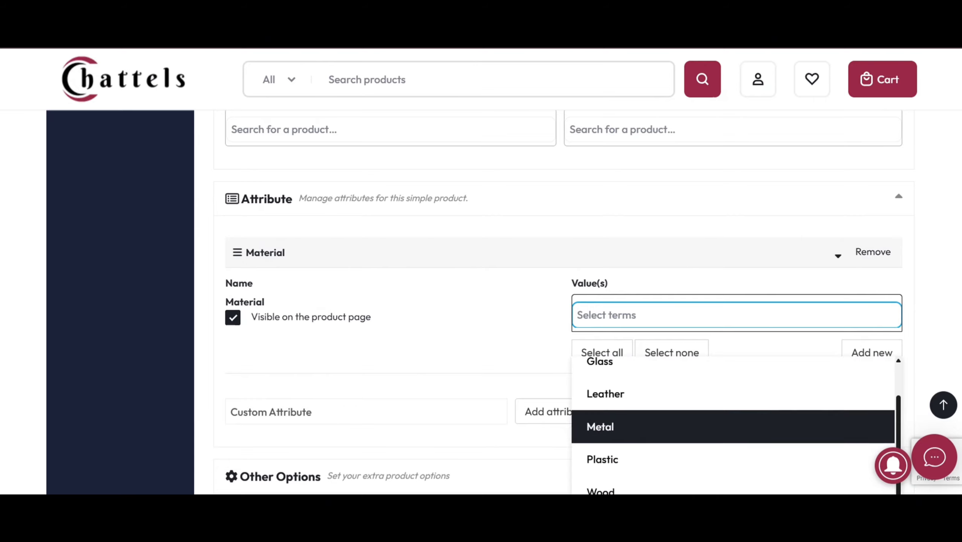
pyautogui.click(615, 458)
pyautogui.scroll(-1, 615, 458)
# Add a custom attribute named Capacity with the value 1.5 litre
pyautogui.click(366, 365)
pyautogui.click(301, 183)
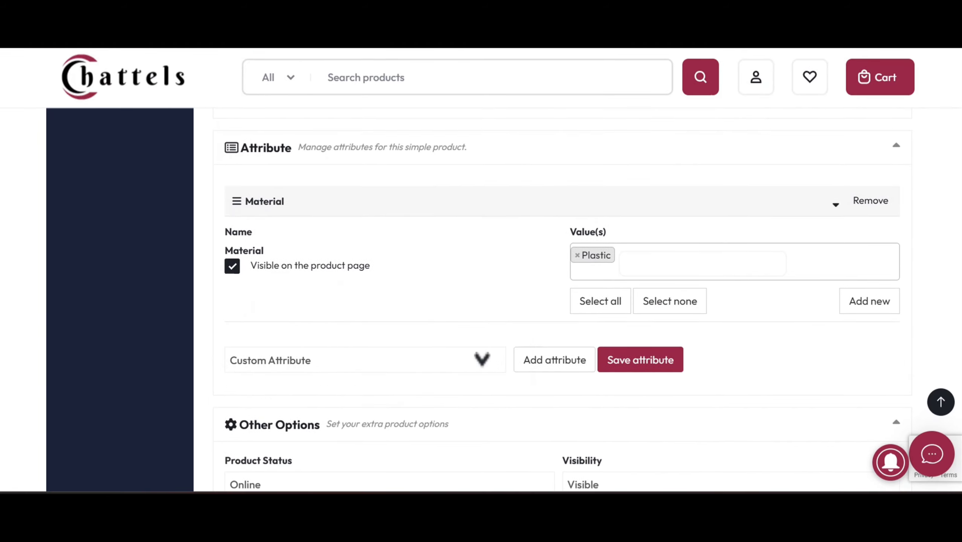
pyautogui.click(555, 365)
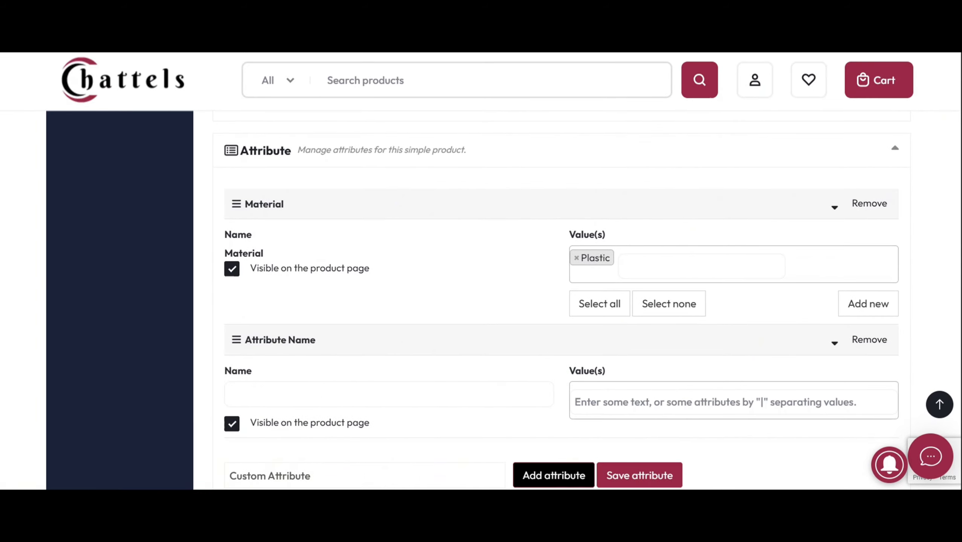
pyautogui.scroll(-1, 561, 304)
pyautogui.click(389, 338)
pyautogui.write('Capacity')
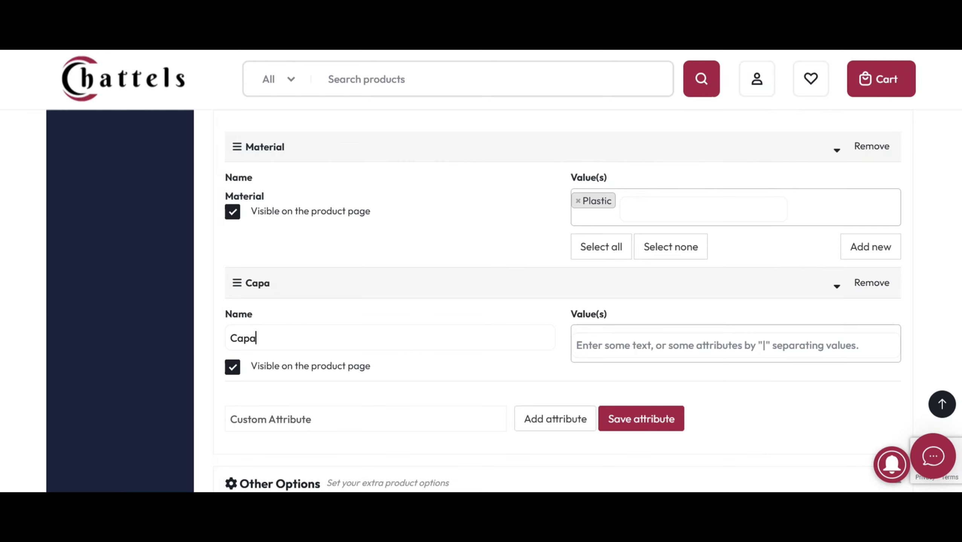
pyautogui.click(733, 345)
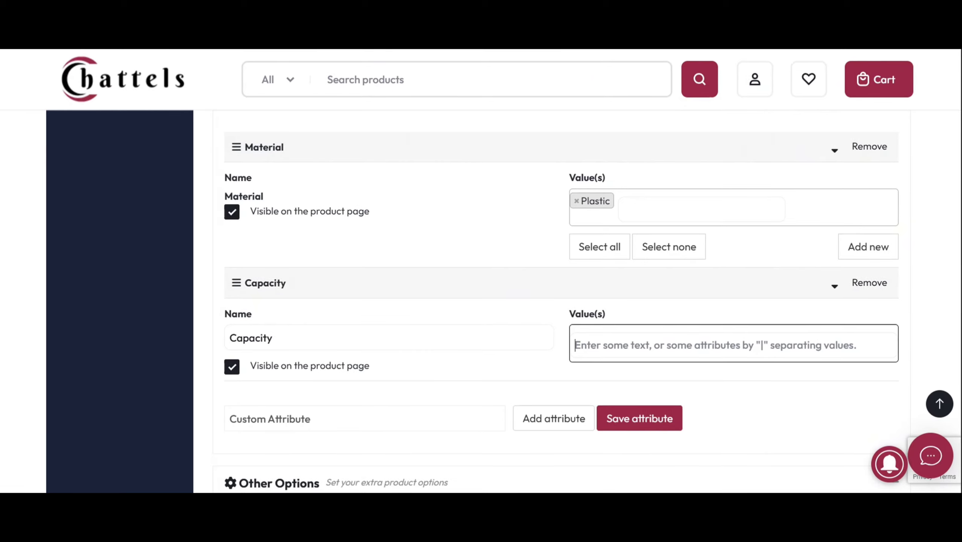
pyautogui.write('1.5 litre')
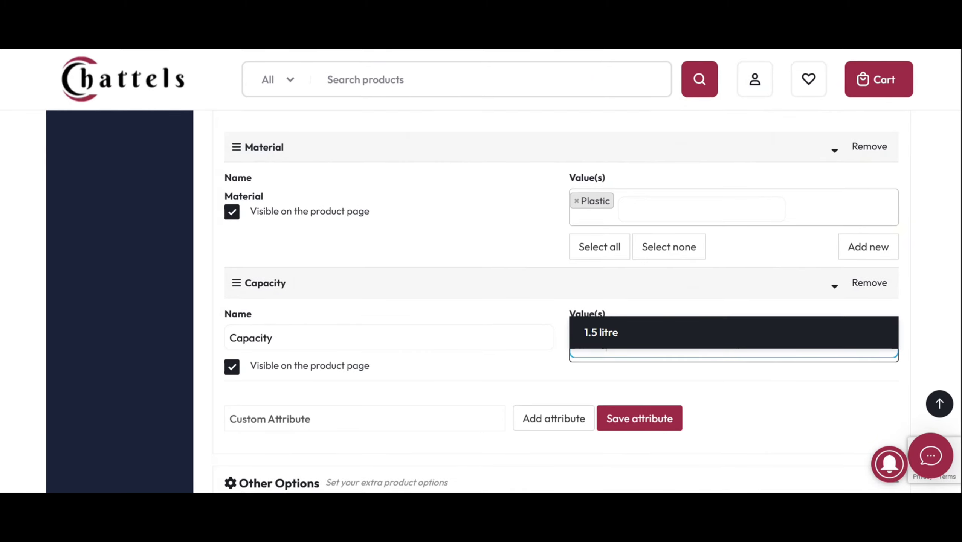
pyautogui.press('Return')
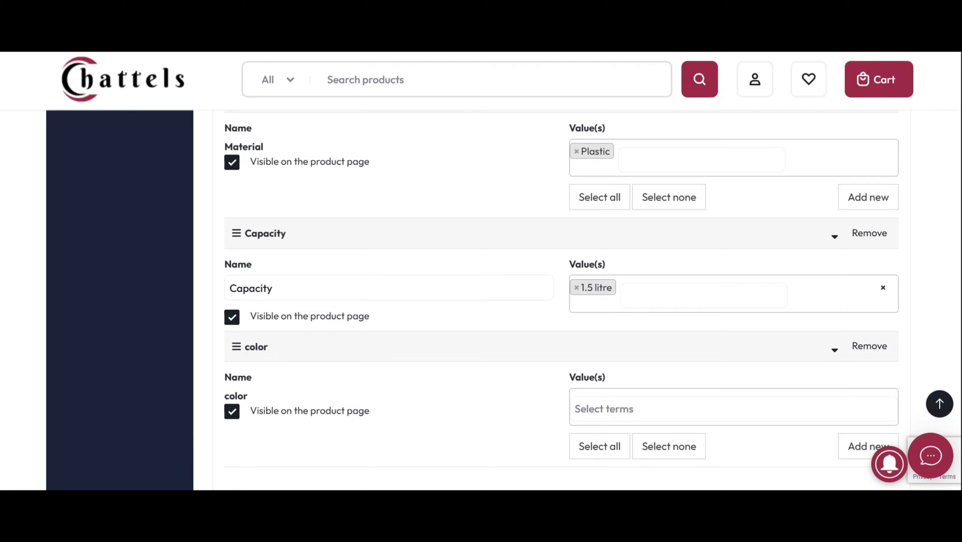
# Set the color attribute's values to Black, Blue, Brown and Gold
pyautogui.click(733, 409)
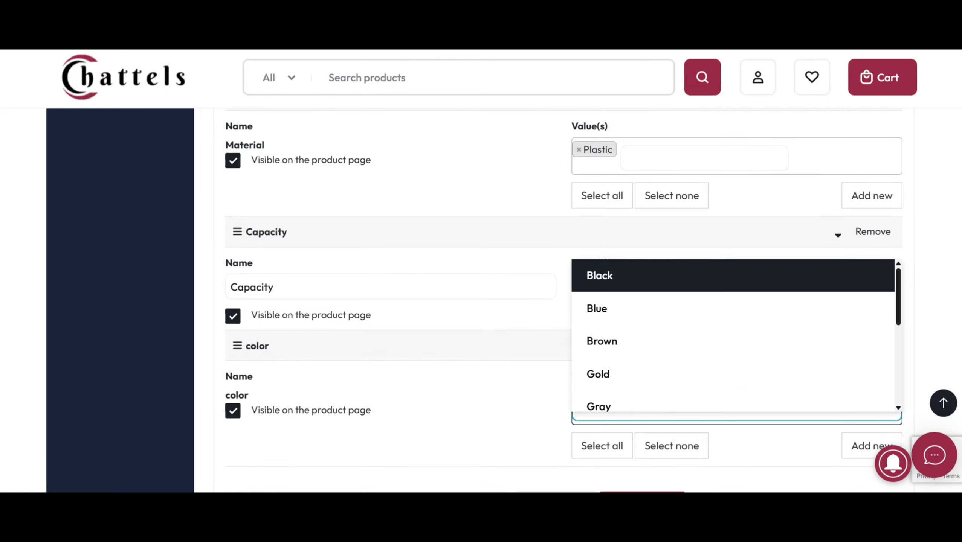
pyautogui.click(599, 276)
pyautogui.click(733, 409)
pyautogui.click(737, 407)
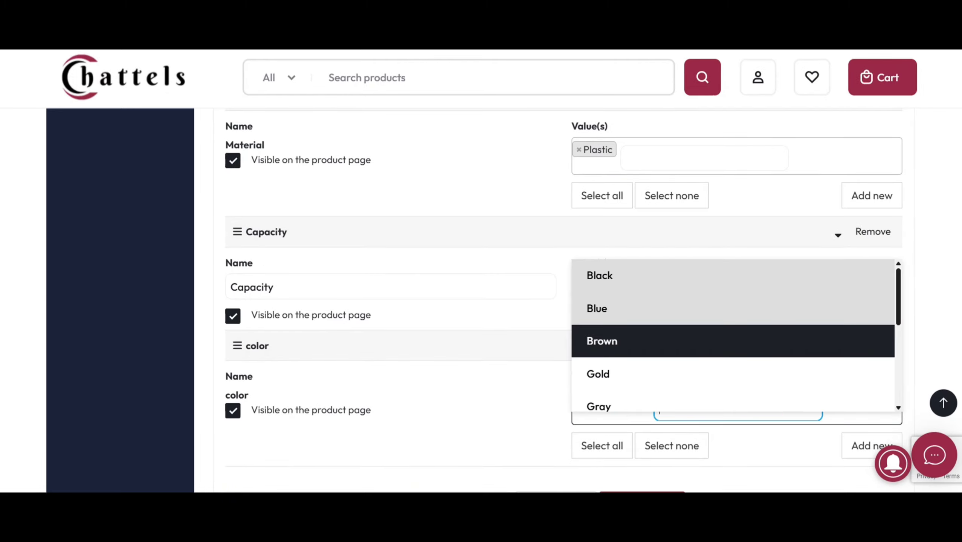
pyautogui.click(721, 341)
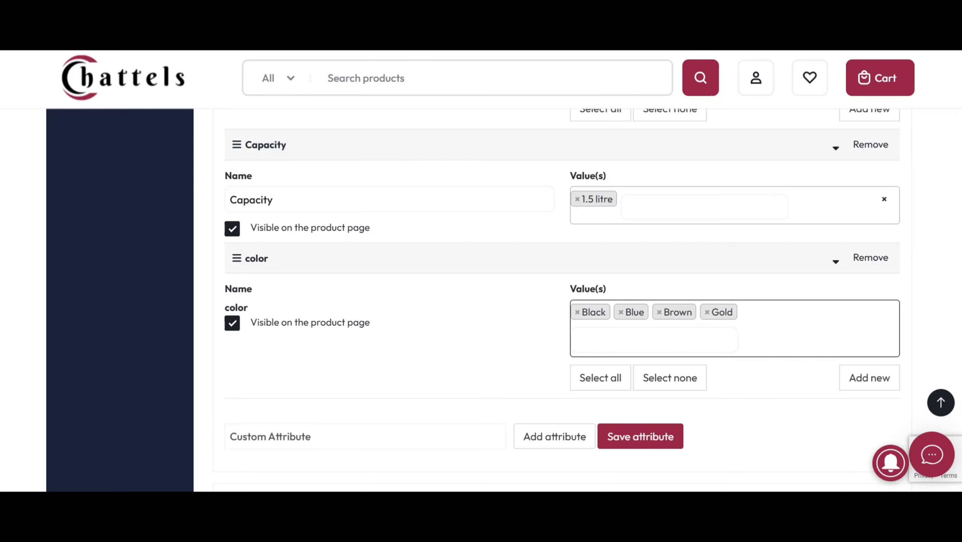
# Add Metal to the Material attribute's values and clear the Capacity attribute's value
pyautogui.scroll(2, 562, 277)
pyautogui.scroll(5, 562, 277)
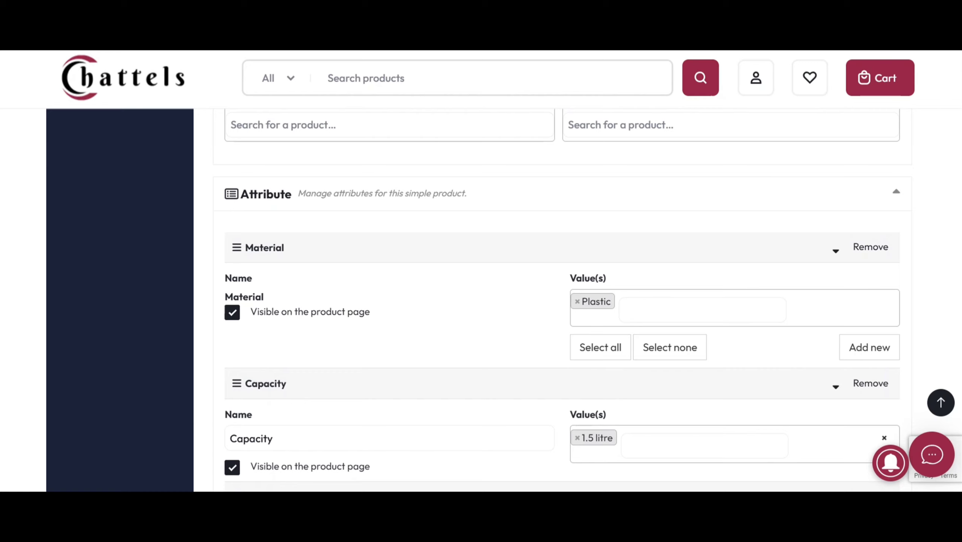
pyautogui.click(703, 310)
pyautogui.scroll(-1, 732, 432)
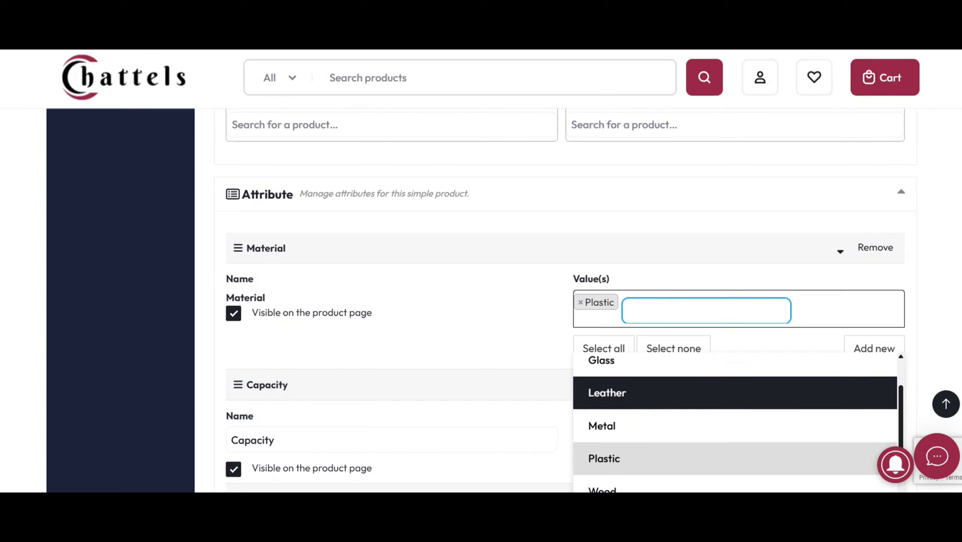
pyautogui.scroll(-1, 732, 398)
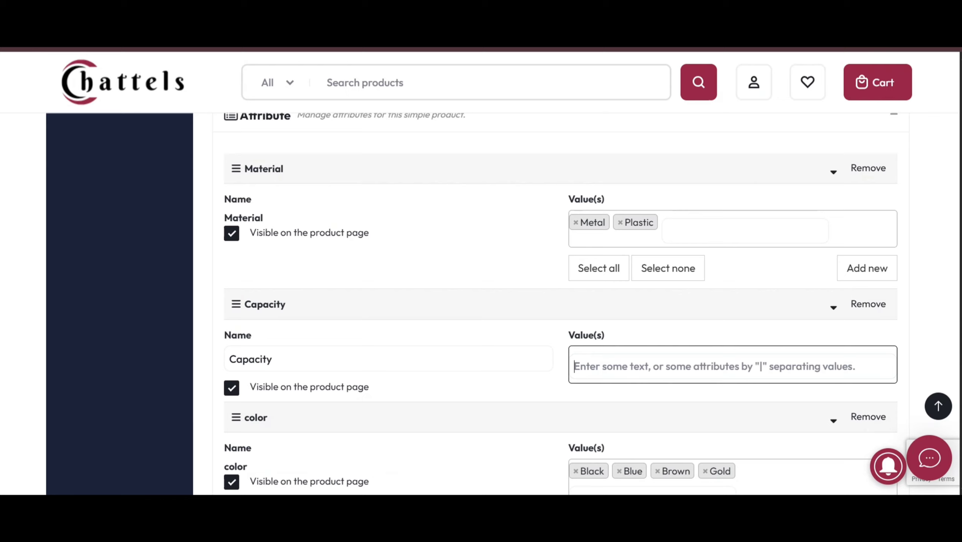
# Enter 1.5 litres and 3 litres as separate values of the Capacity attribute
pyautogui.write('1.5 litres')
pyautogui.press('Return')
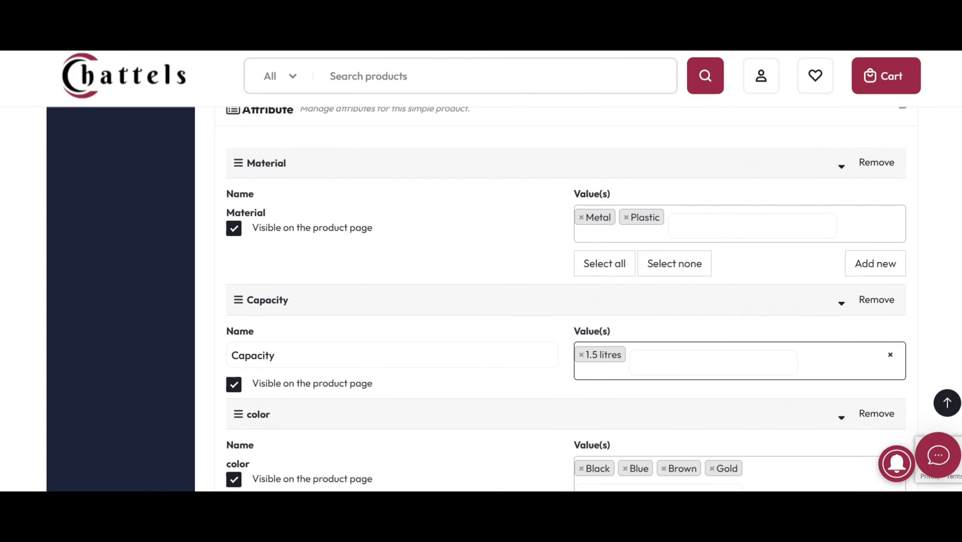
pyautogui.write('3 litres')
pyautogui.press('Return')
pyautogui.write('5 lit')
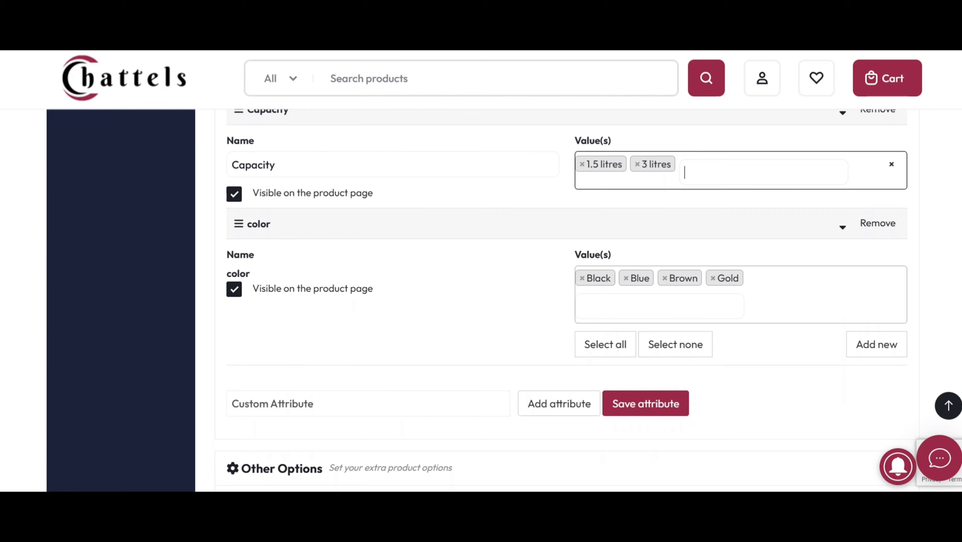
# View the choices for the product's status and visibility in the Other Options section
pyautogui.scroll(-2, 566, 300)
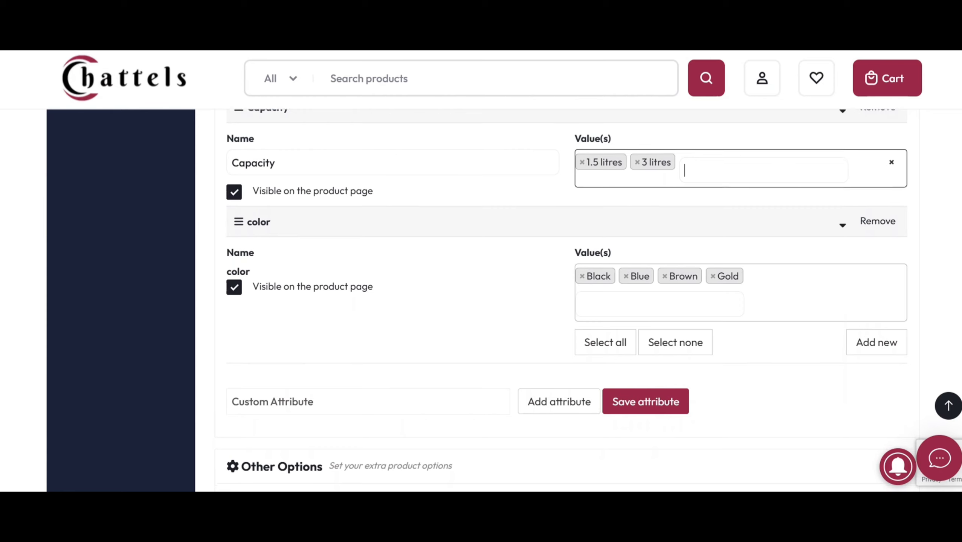
pyautogui.scroll(-1, 566, 300)
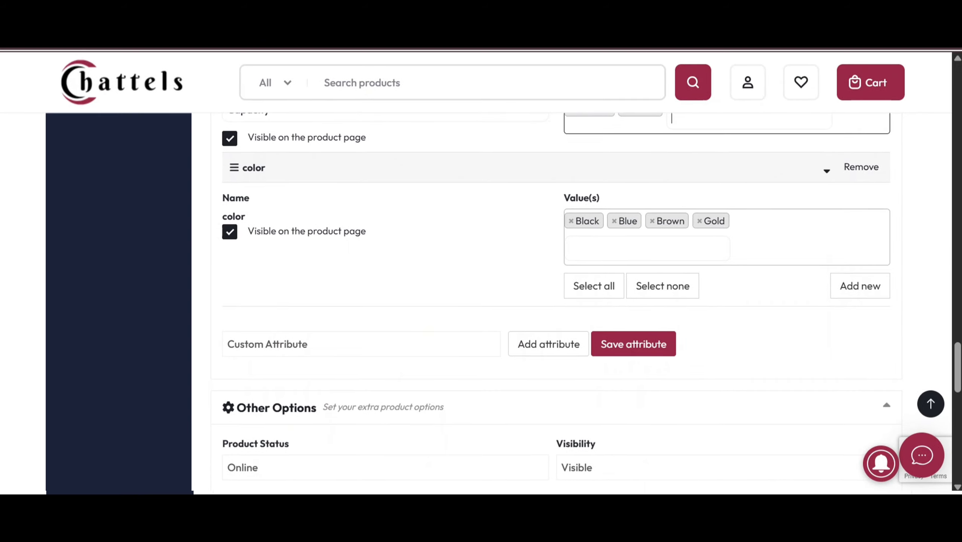
pyautogui.scroll(-3, 481, 304)
pyautogui.scroll(-3, 481, 304)
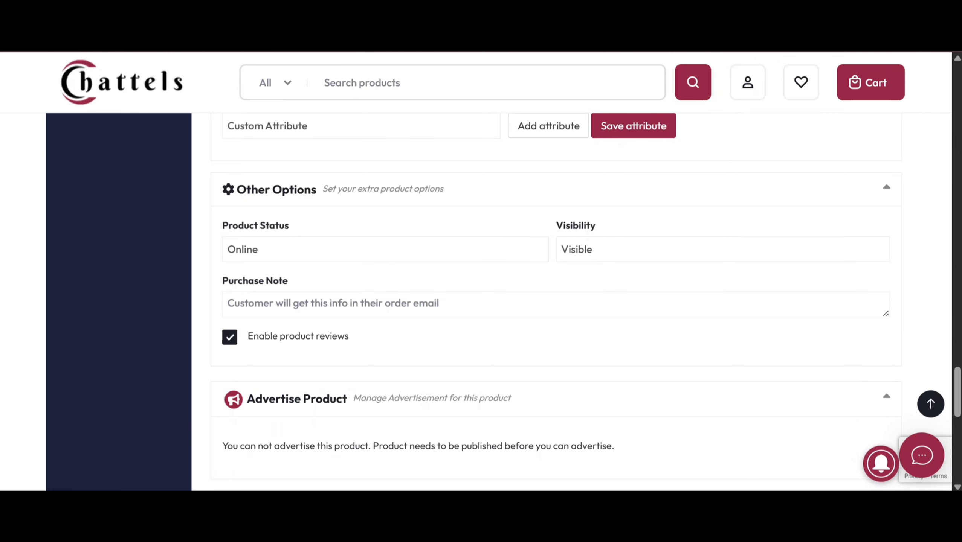
pyautogui.click(525, 249)
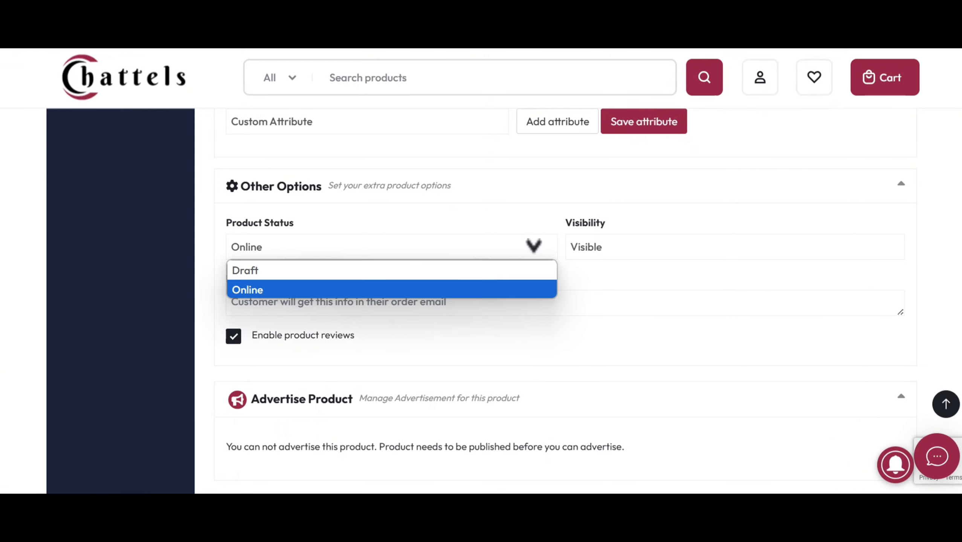
pyautogui.click(533, 246)
pyautogui.click(877, 245)
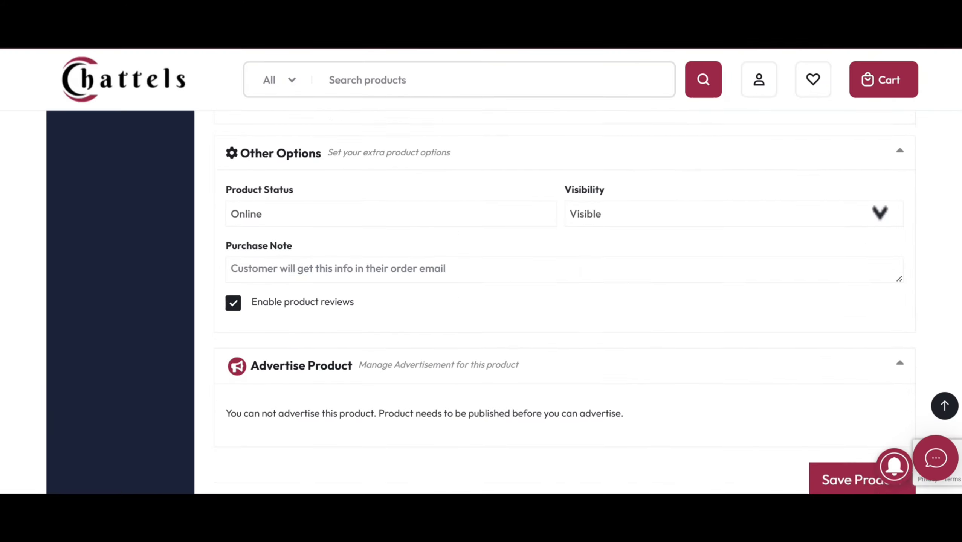
# Save the blender product listing with its status set to Online
pyautogui.scroll(-1, 481, 304)
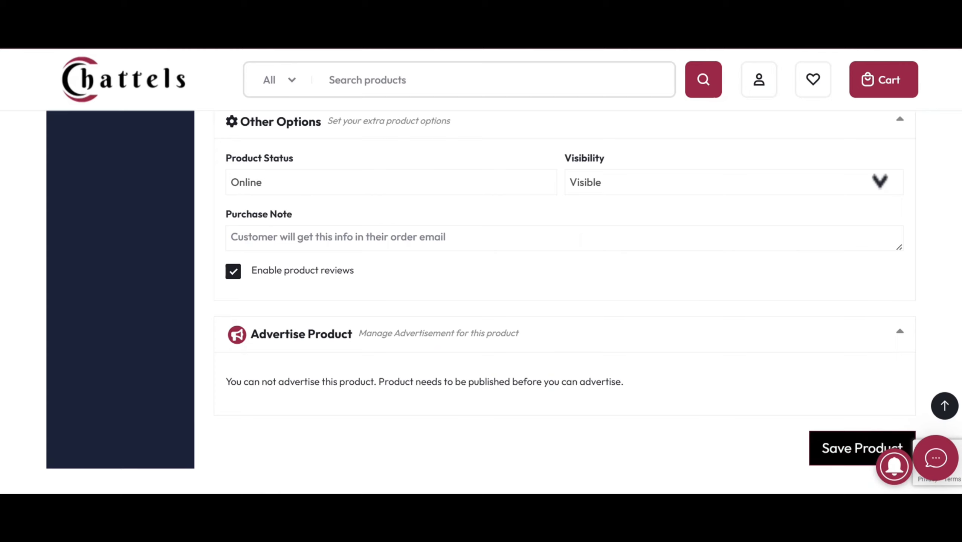
pyautogui.click(851, 449)
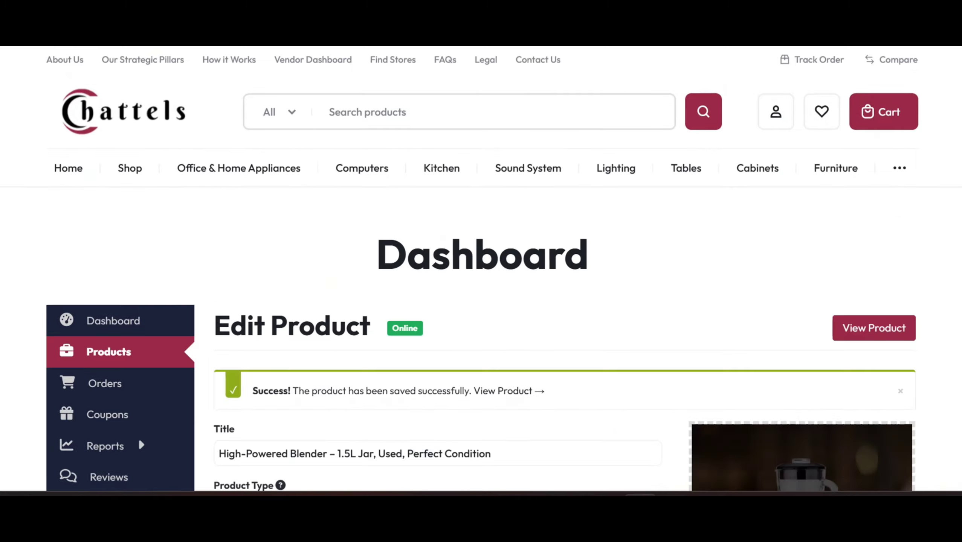
pyautogui.scroll(-2, 481, 304)
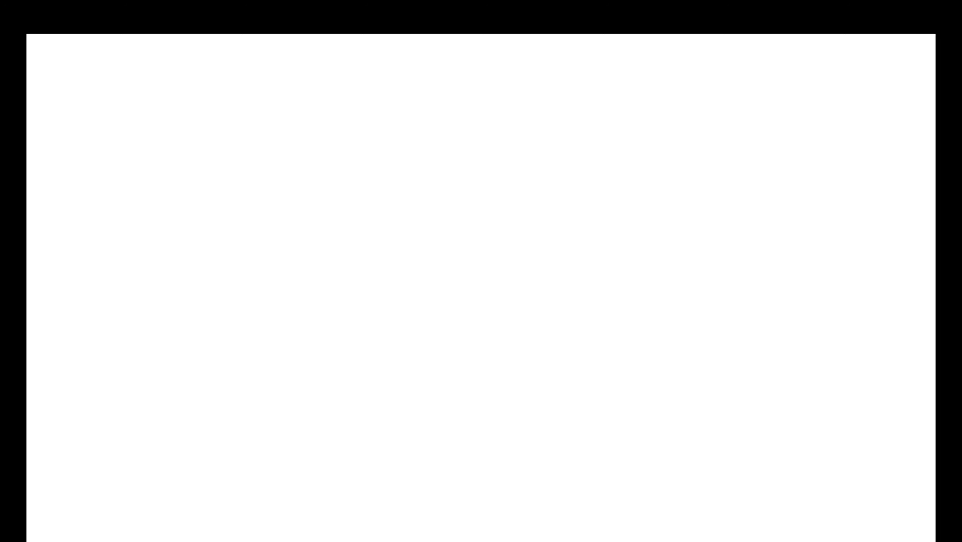